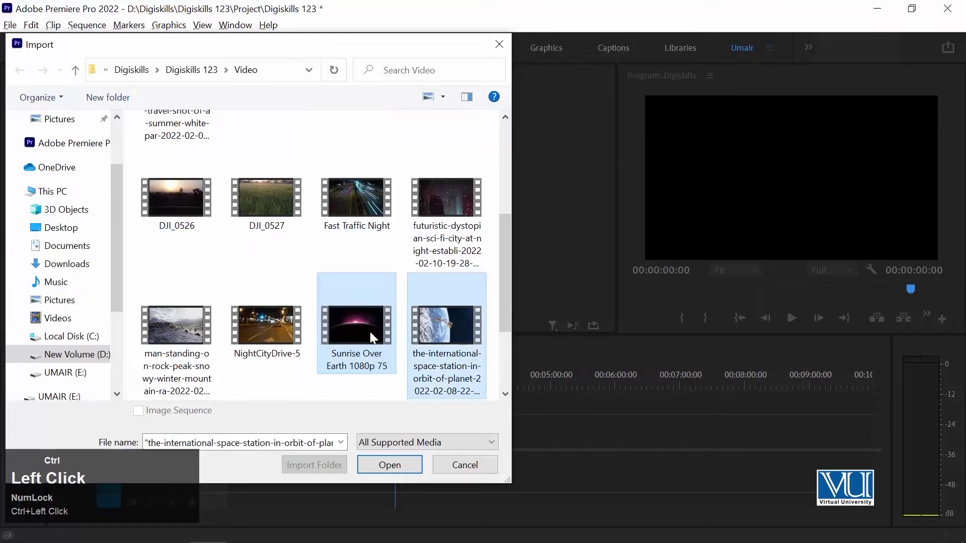
Step: Import the alone-astronaut, Sunrise Over Earth 1080p 75 and the-international-space-station clips from the Video folder
left_click_drag(504, 288, 215, 269)
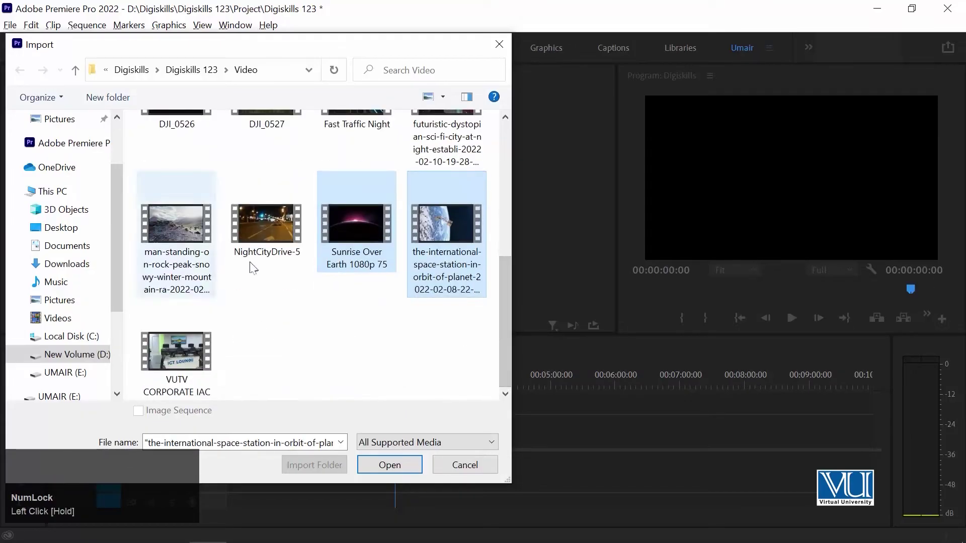
scroll(283, 259, "down", 1)
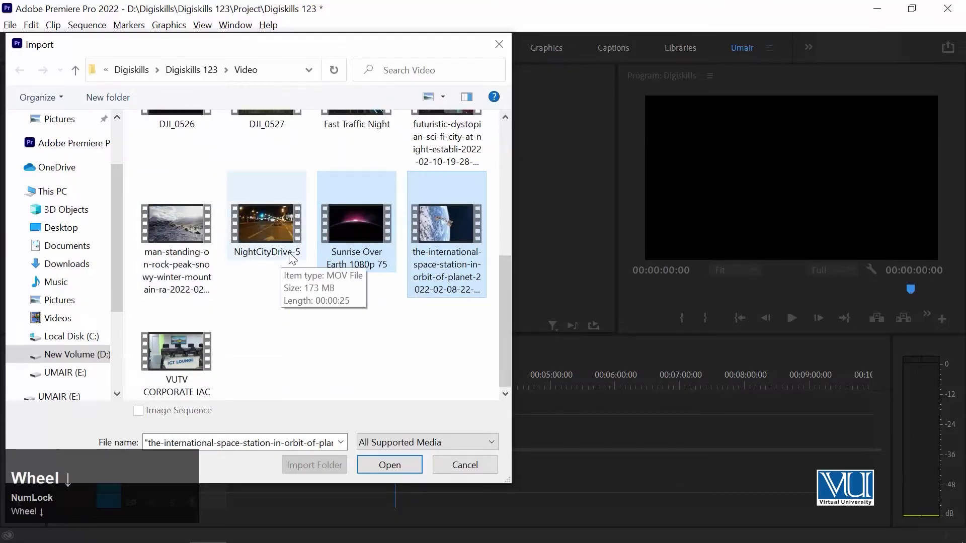
scroll(292, 258, "up", 2)
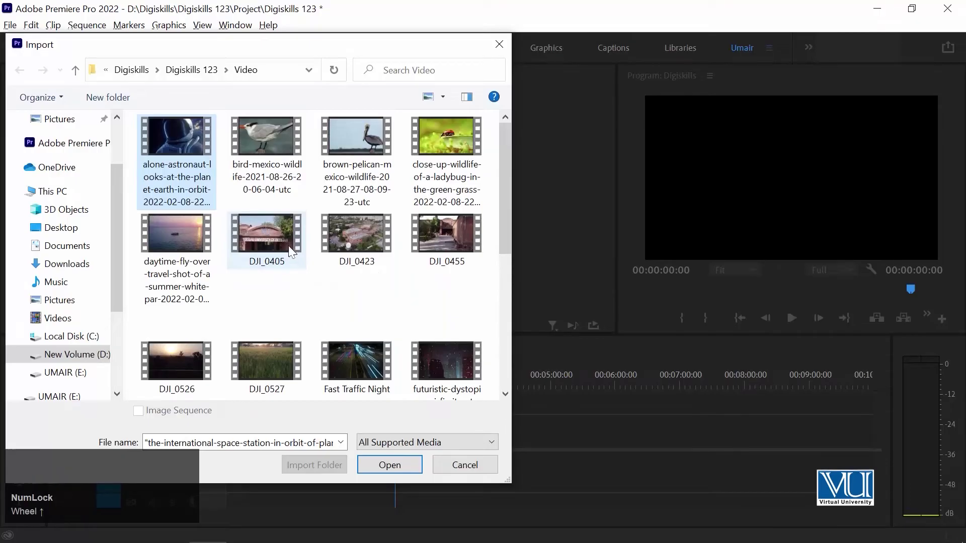
left_click(403, 460)
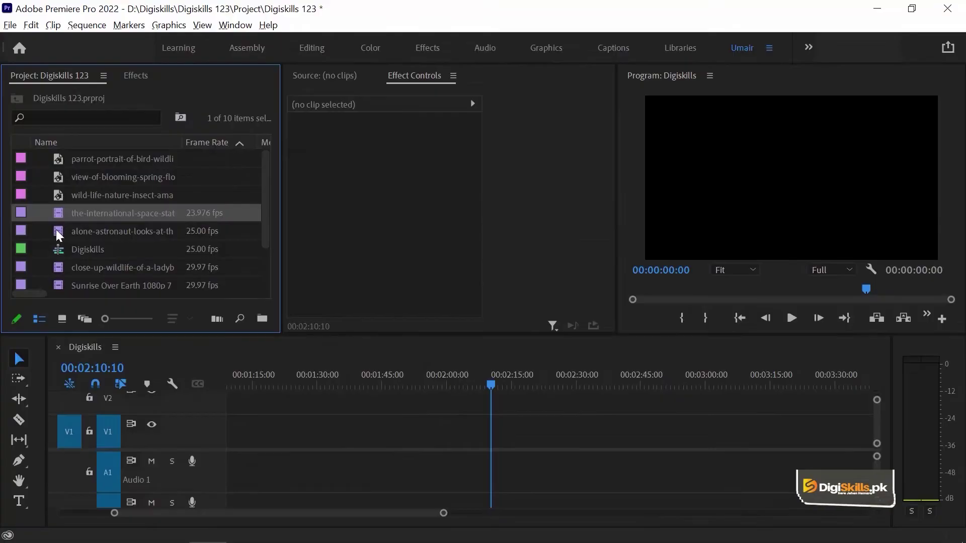
Step: Mark the international-space-station clip's range up to about 00:00:12:09 and place it on V1, keeping the existing sequence settings
left_click(56, 230)
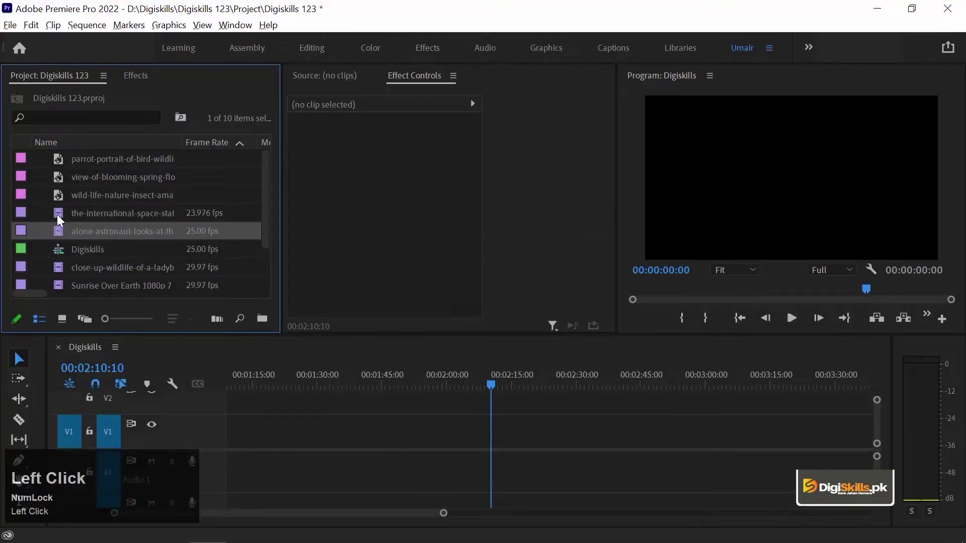
double_click(56, 212)
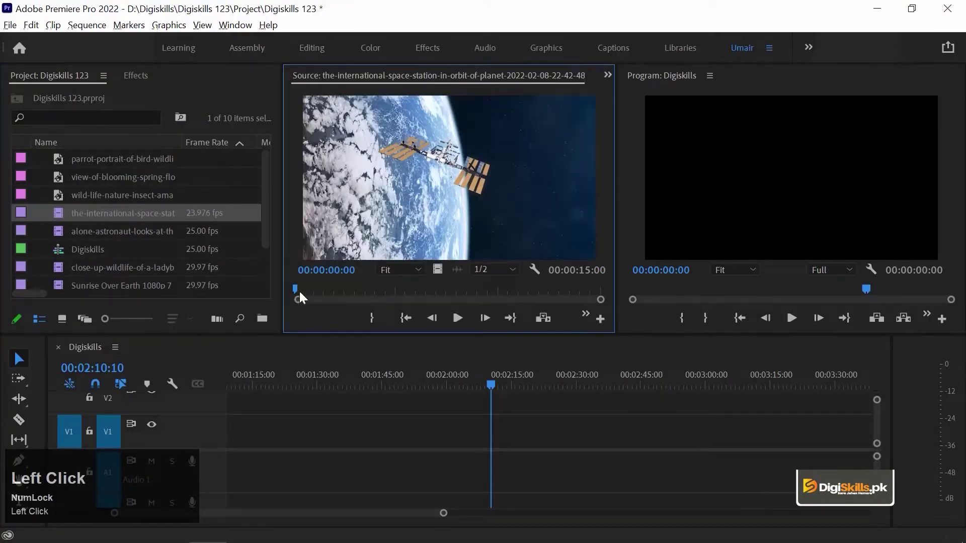
left_click_drag(304, 288, 548, 293)
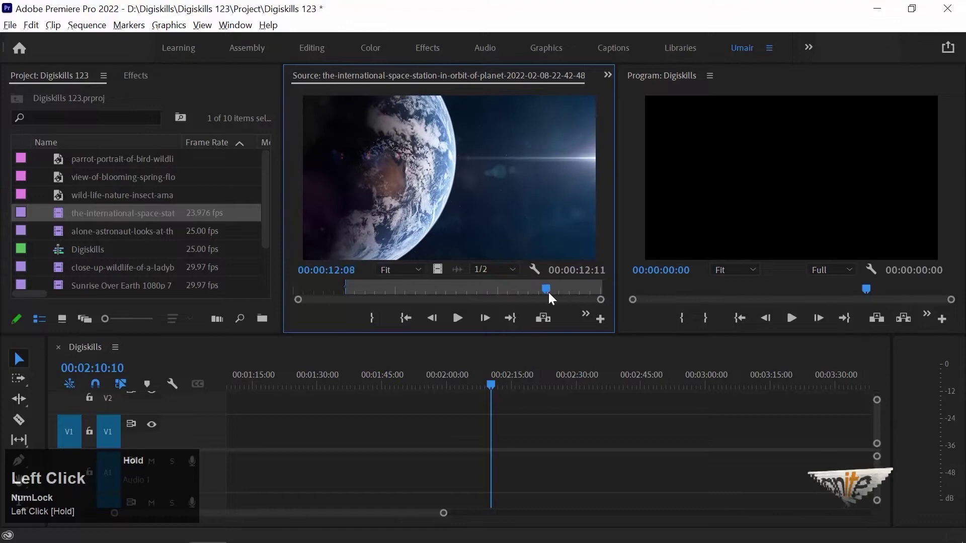
left_click_drag(435, 251, 433, 459)
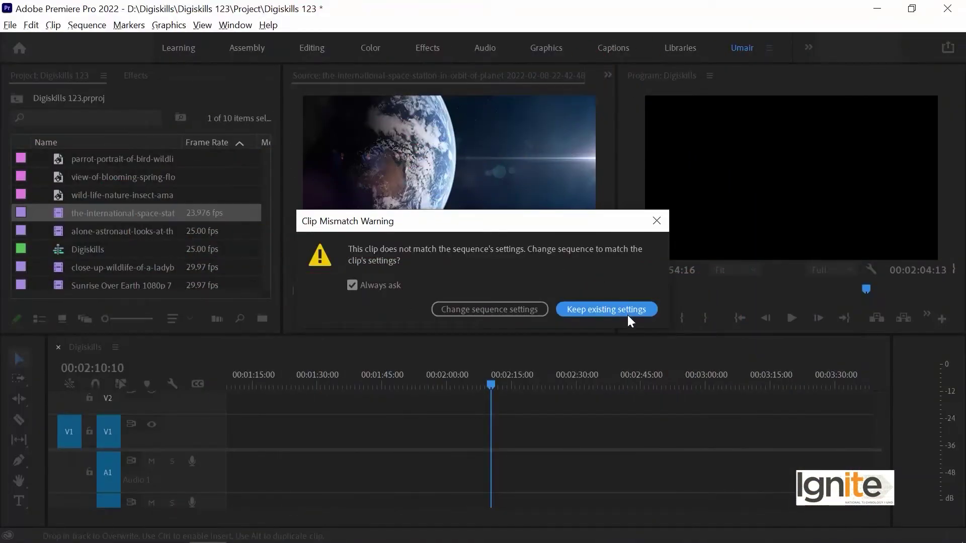
left_click(615, 311)
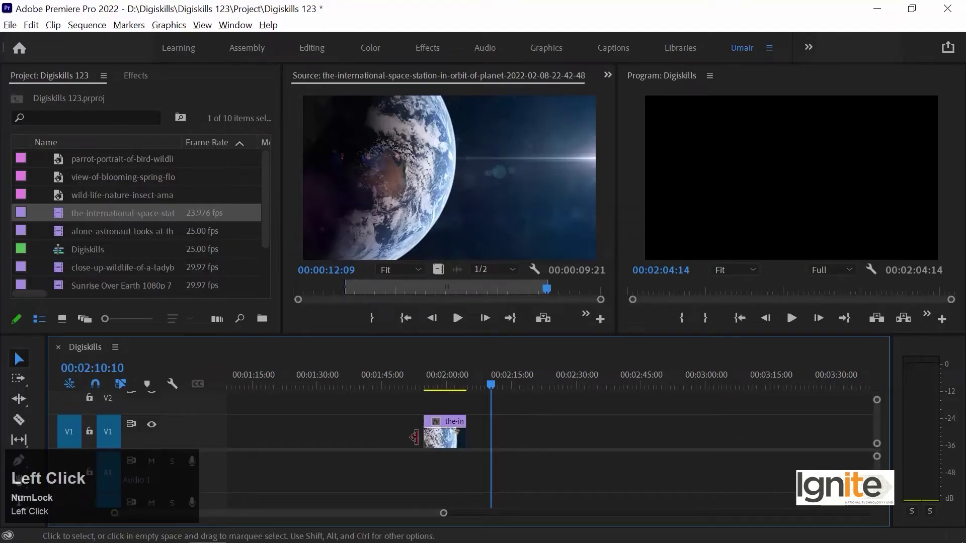
mouse_move(441, 374)
left_mouse_down()
mouse_move(424, 376)
mouse_move(457, 373)
mouse_move(429, 374)
left_mouse_up()
Step: Mark the alone-astronaut clip from about 2 to 12 seconds and place it on V1 directly after the space station clip
left_click(59, 232)
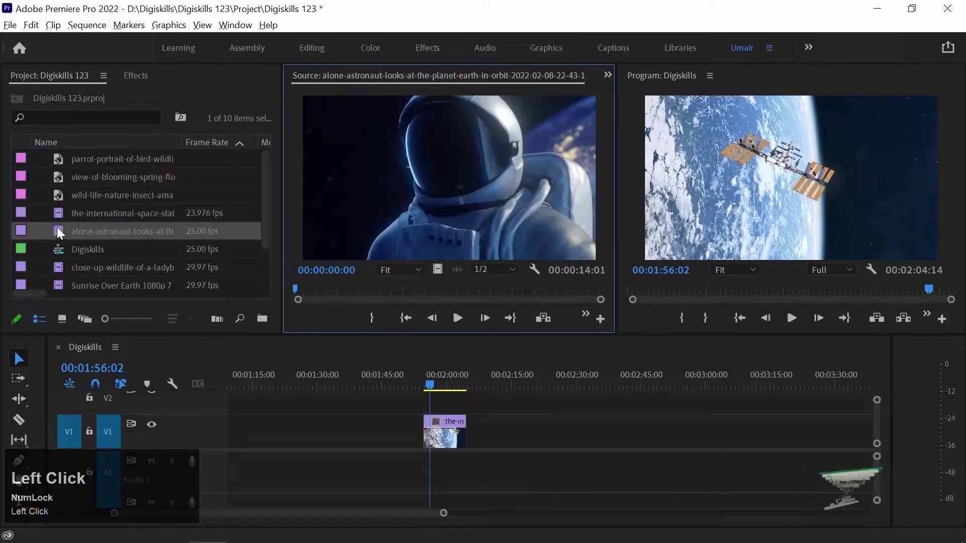
left_click_drag(297, 288, 336, 292)
key("space")
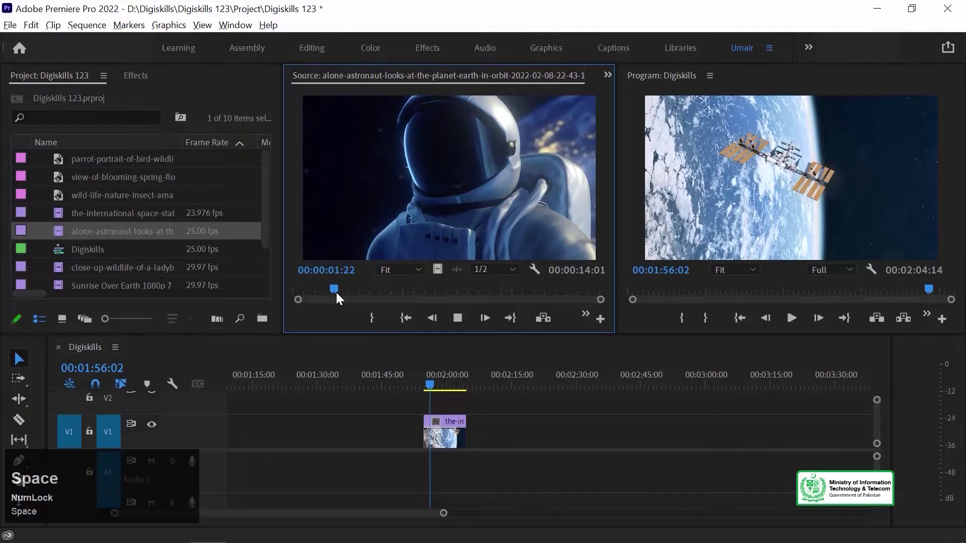
key("i")
left_click_drag(386, 288, 567, 287)
key("o")
left_click_drag(493, 317, 470, 451)
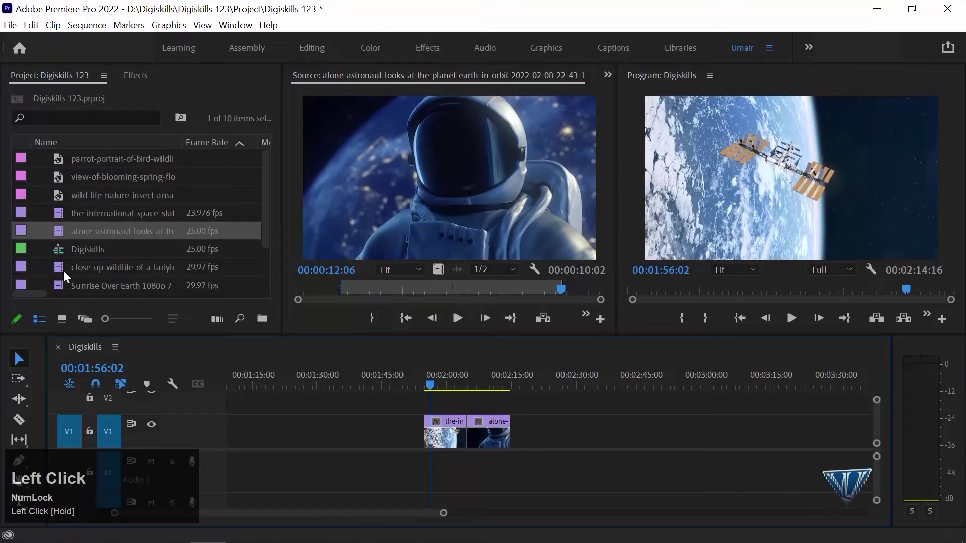
Step: Mark the Sunrise Over Earth clip from about 4 seconds to 00;00;18;17 and place it on V1 directly after the astronaut clip
double_click(62, 283)
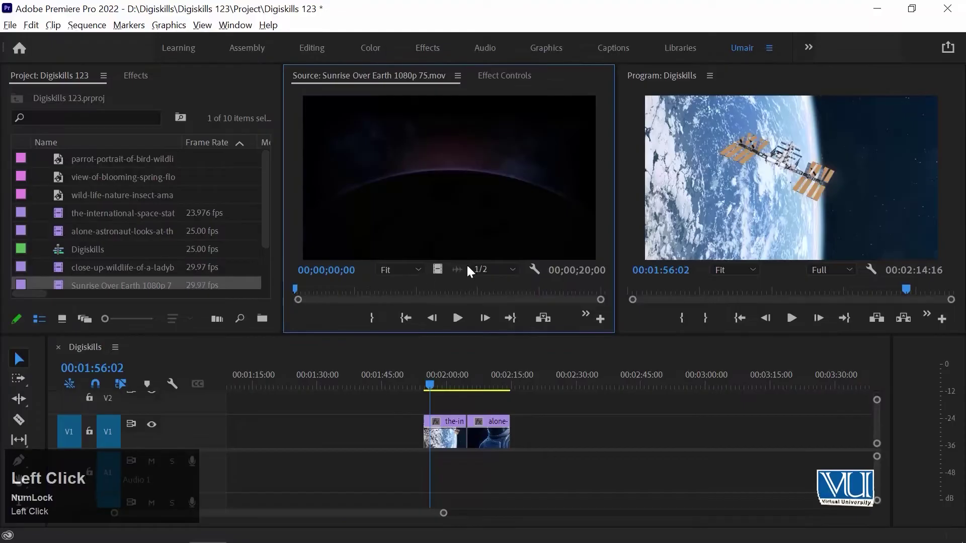
left_click_drag(306, 287, 572, 289)
key("i")
left_click_drag(417, 189, 511, 428)
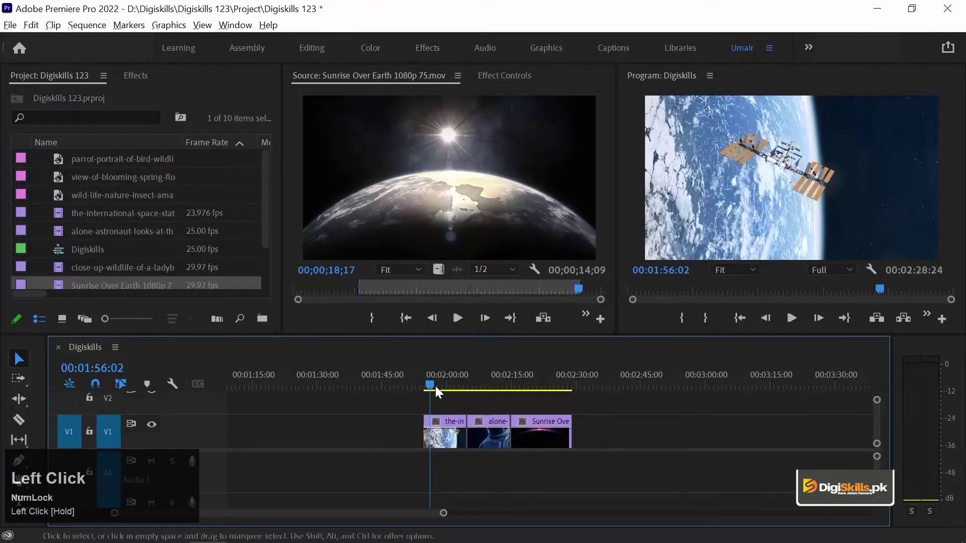
Step: Look through the Video Transitions effects, including the Iris category, and expand the Dissolve category
left_click(466, 387)
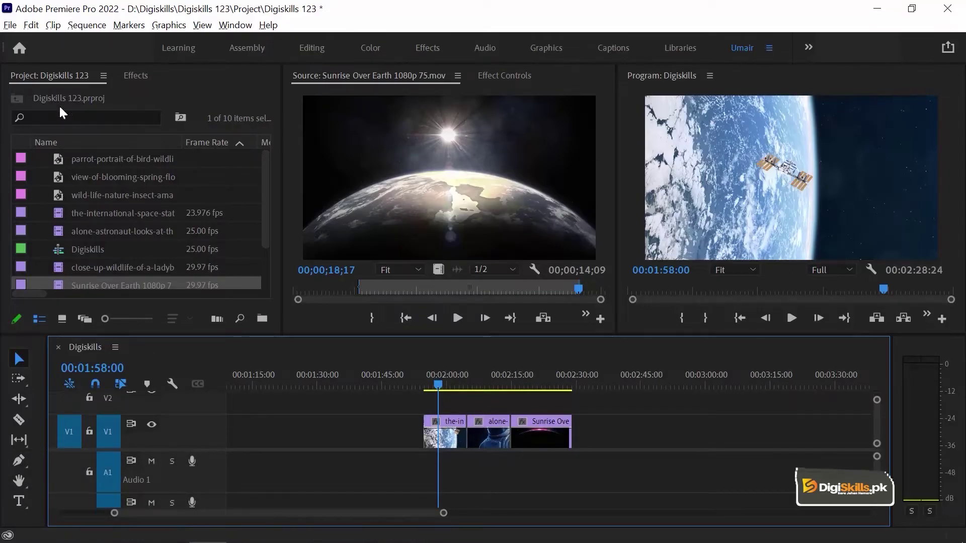
left_click(136, 75)
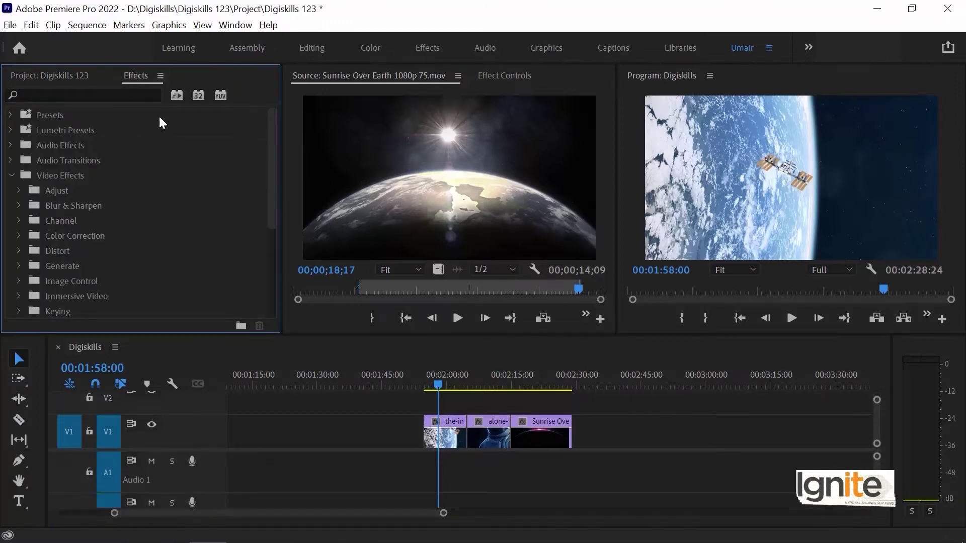
left_click(14, 173)
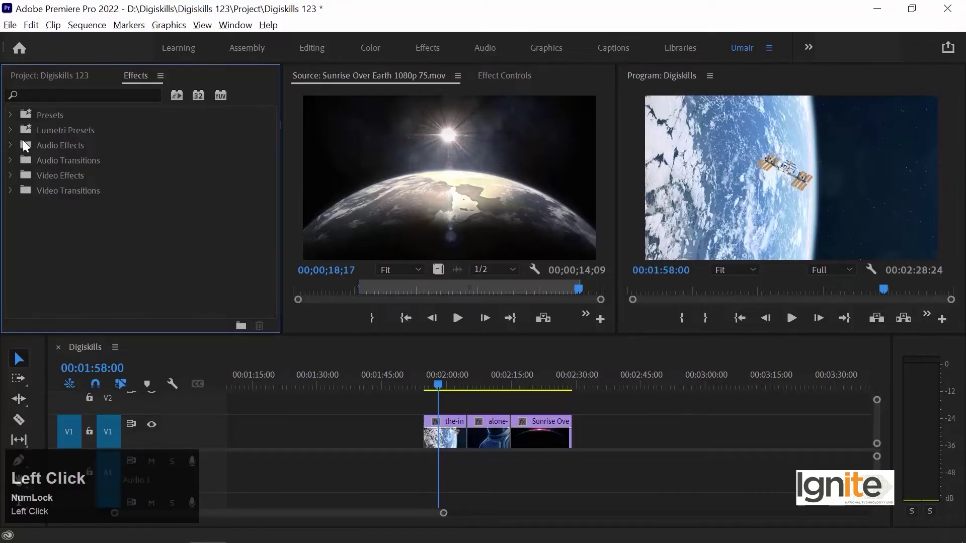
left_click(10, 190)
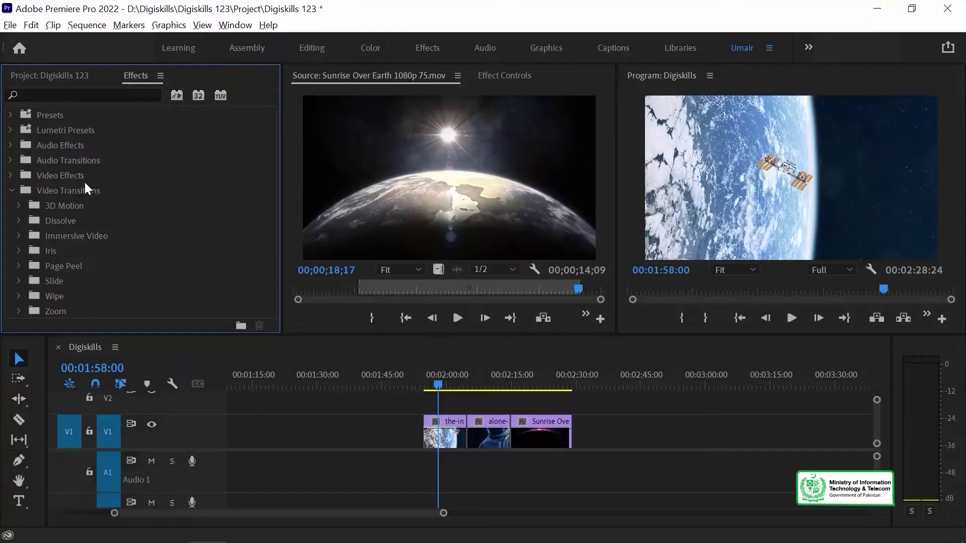
scroll(84, 235, "down", 2)
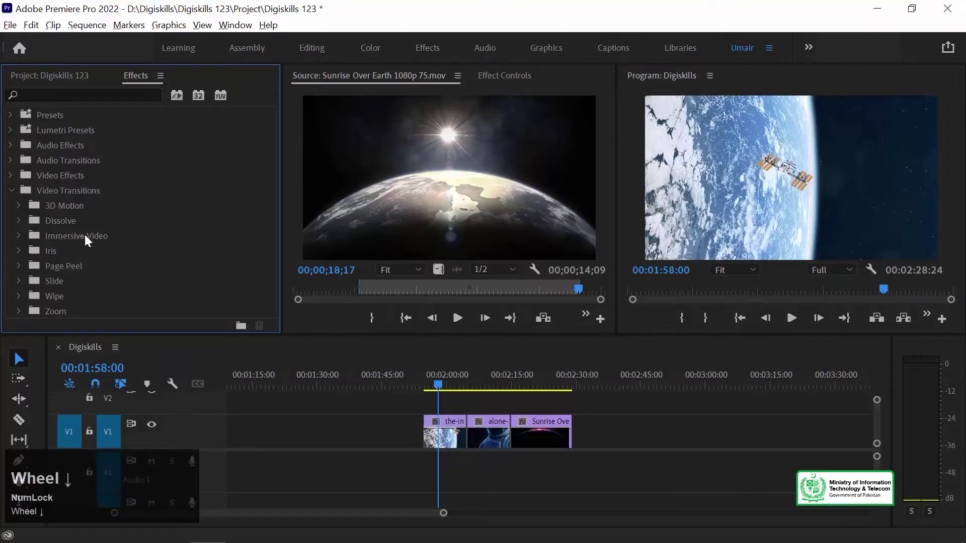
left_click(19, 249)
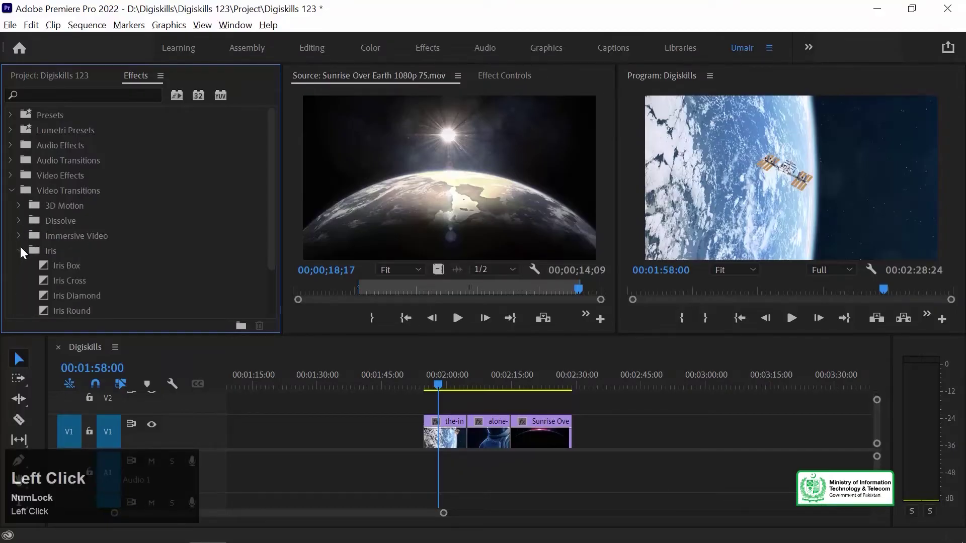
scroll(154, 215, "down", 2)
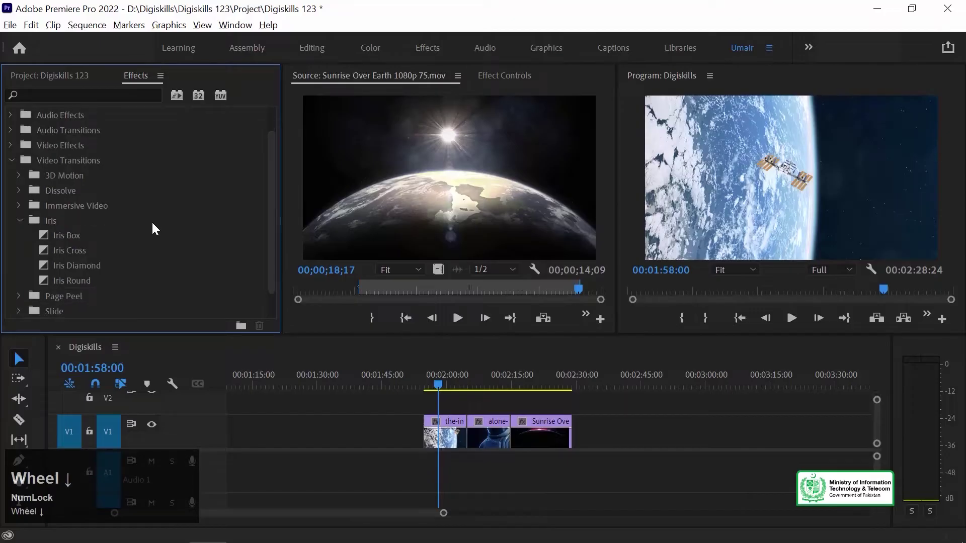
left_click(20, 221)
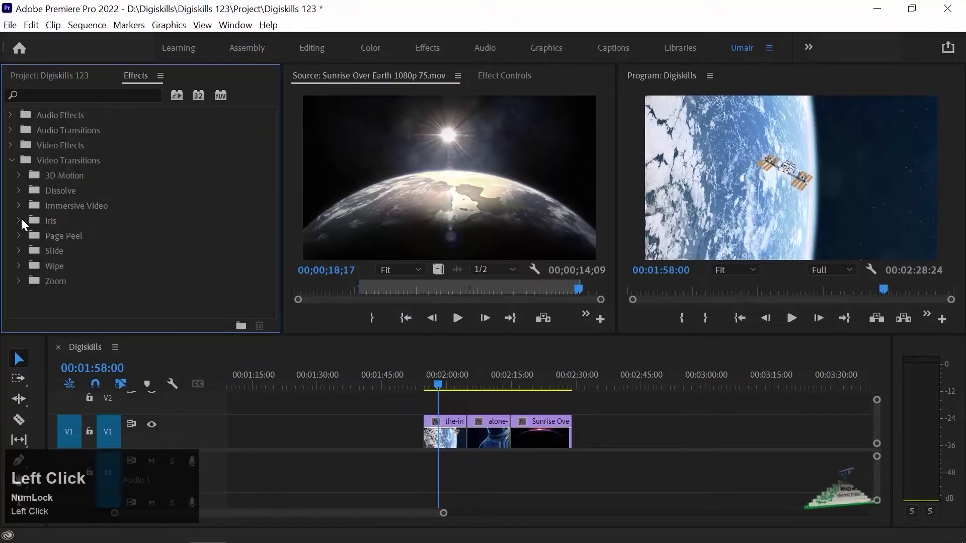
left_click(19, 190)
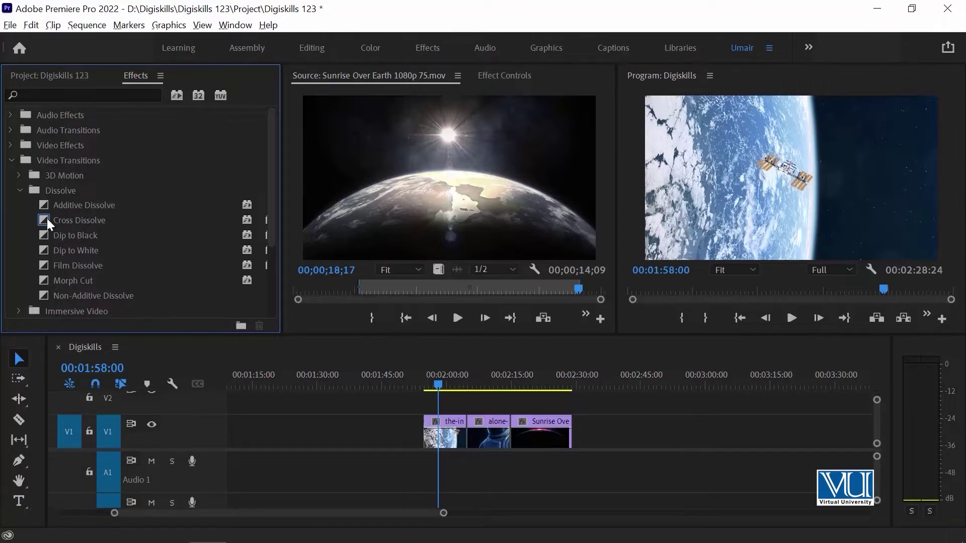
Step: Apply the Cross Dissolve transition at the cut between the space station and astronaut clips
left_click(48, 223)
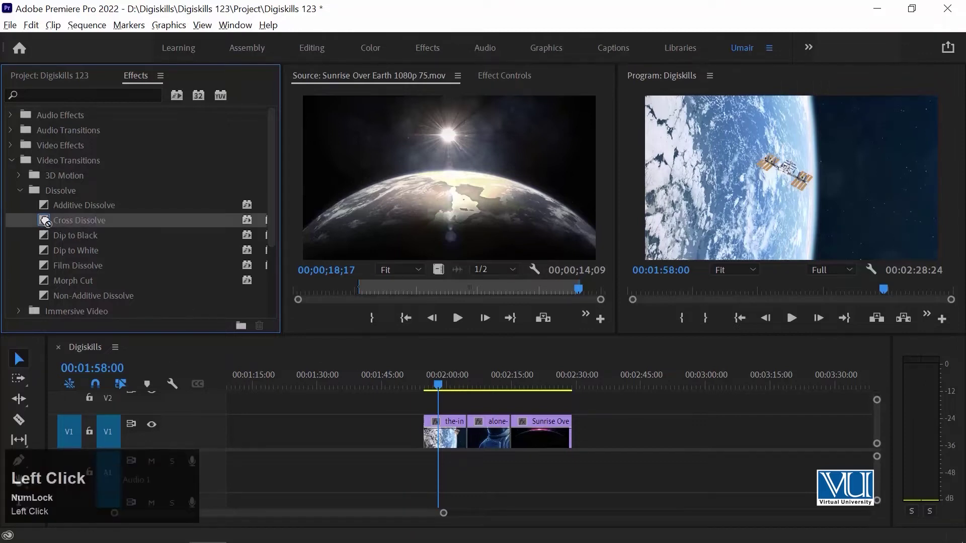
left_click_drag(36, 212, 448, 443)
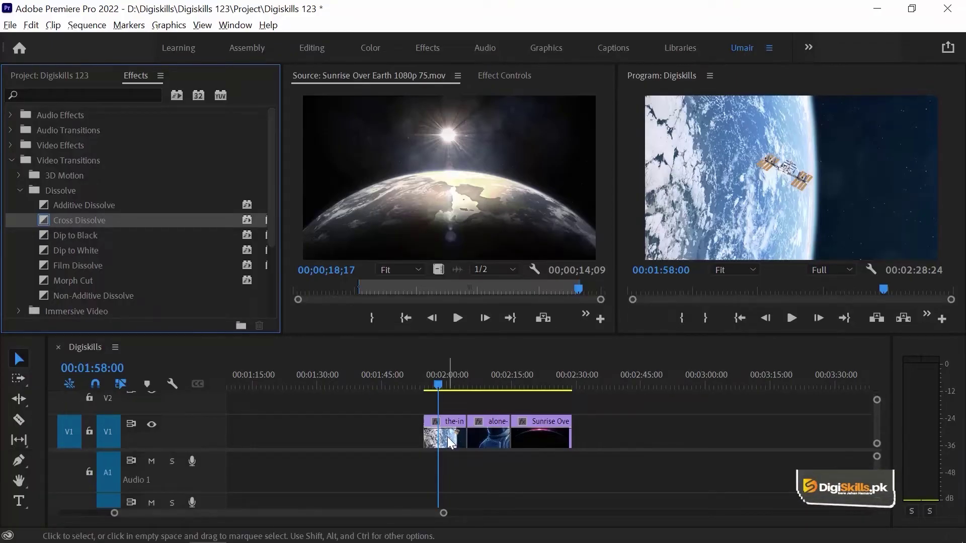
key("equal")
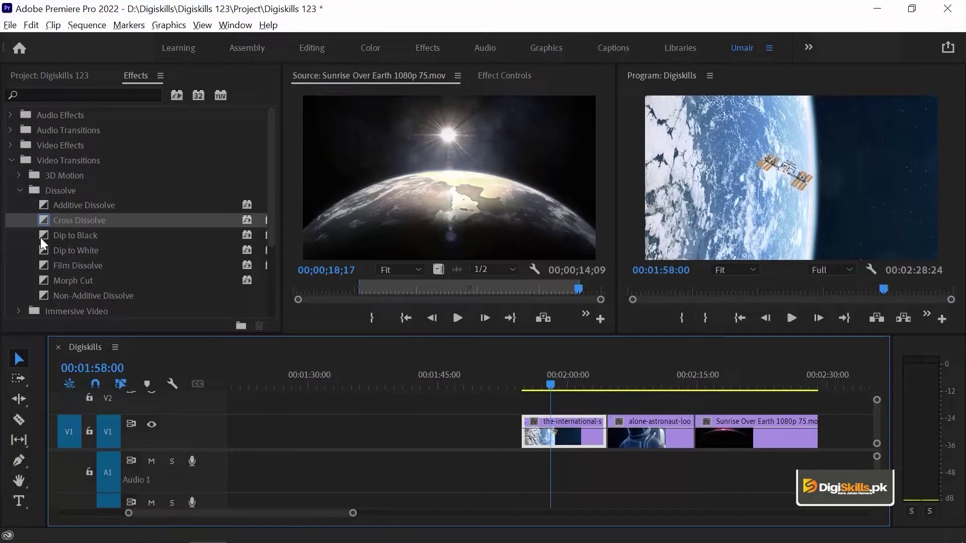
left_click_drag(44, 221, 572, 399)
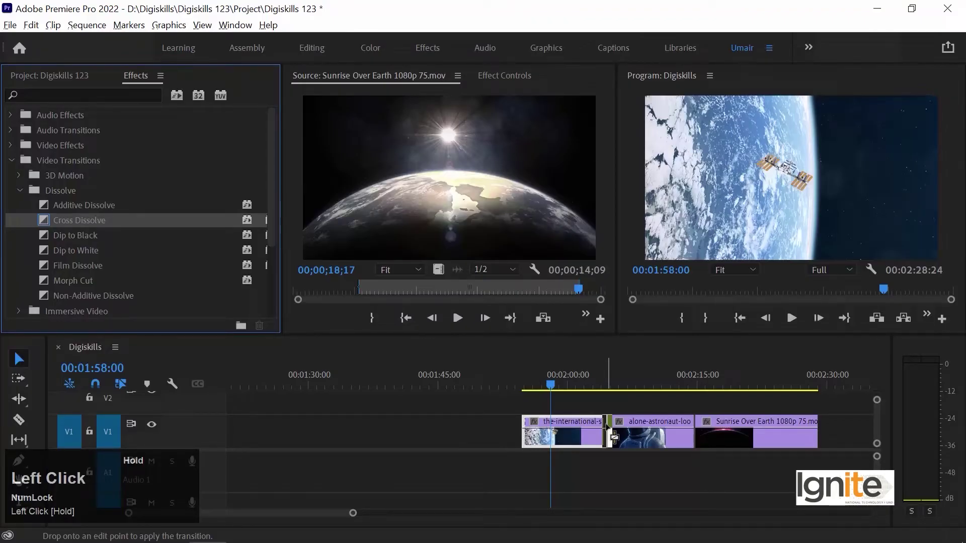
left_click_drag(606, 427, 607, 428)
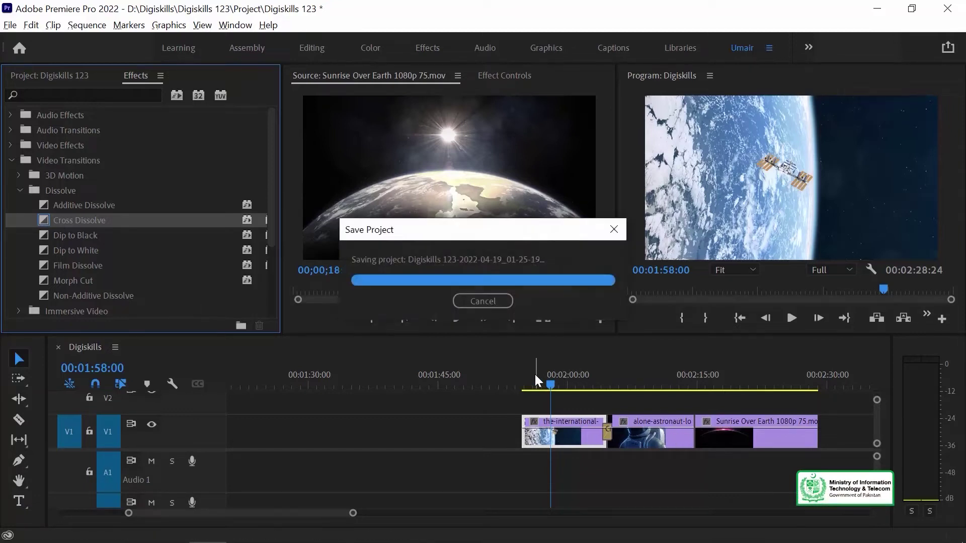
Step: Play the sequence through the Cross Dissolve and view the transition on the timeline at closer range
left_click(580, 373)
key("space")
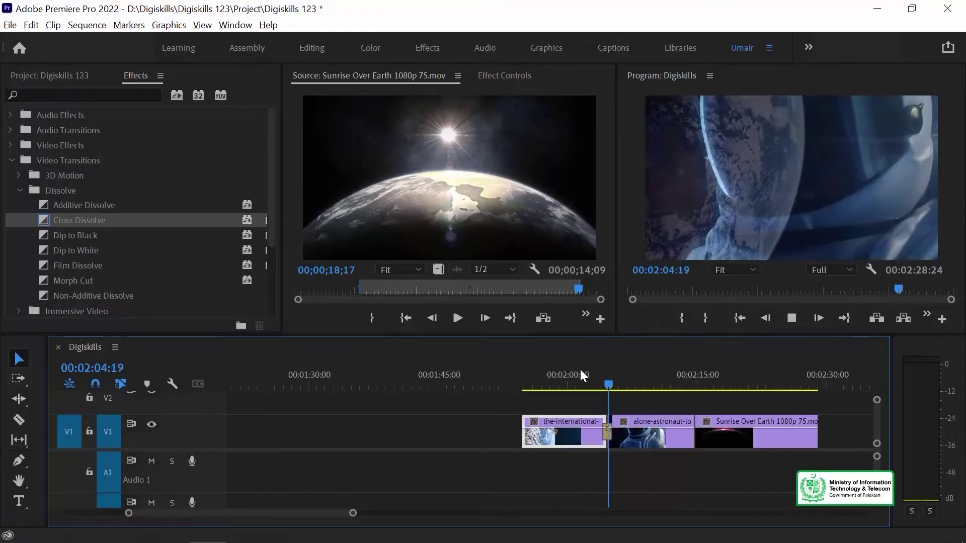
key("space")
key("equal")
key("equal")
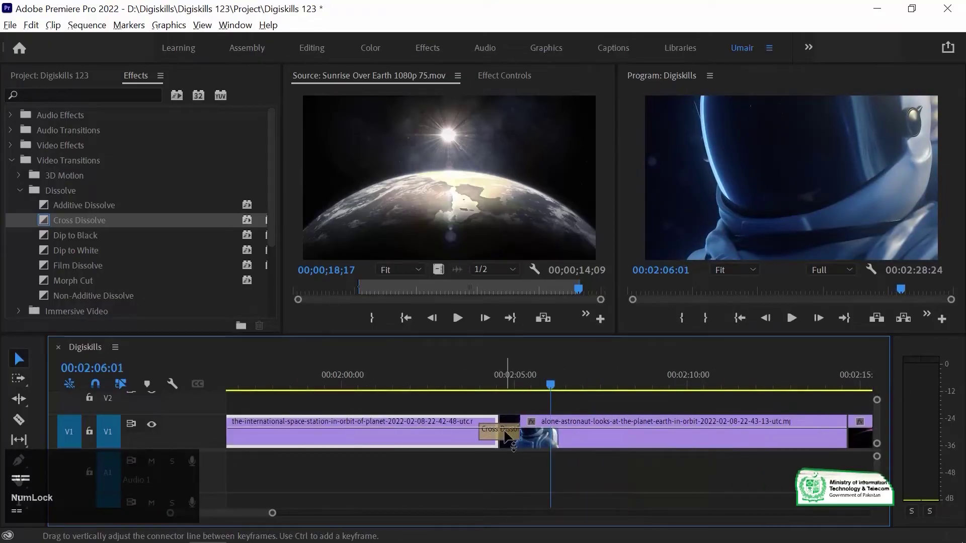
Step: Undo the Cross Dissolve and play the plain cut between the space station and astronaut clips for comparison
left_click(513, 437)
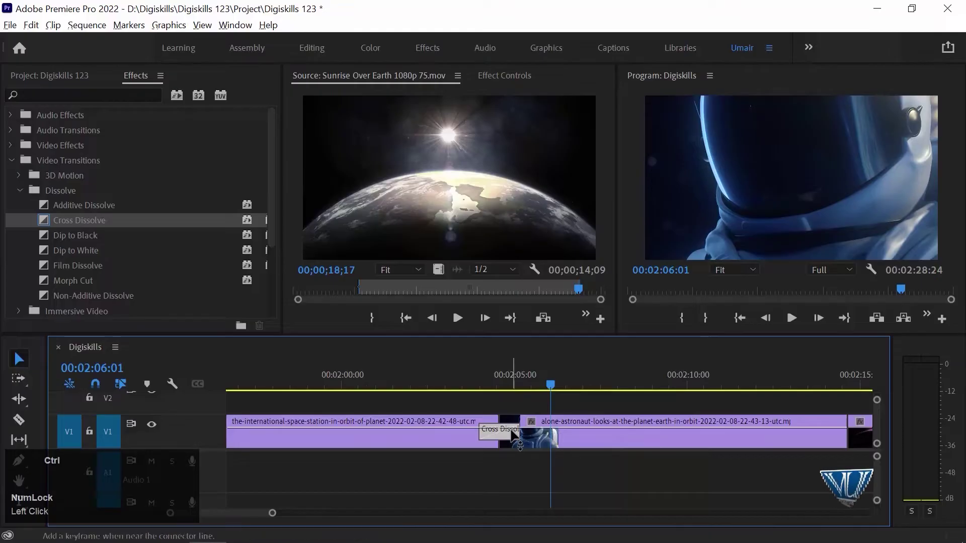
key("ctrl+z")
left_click(402, 373)
left_click(448, 378)
key("space")
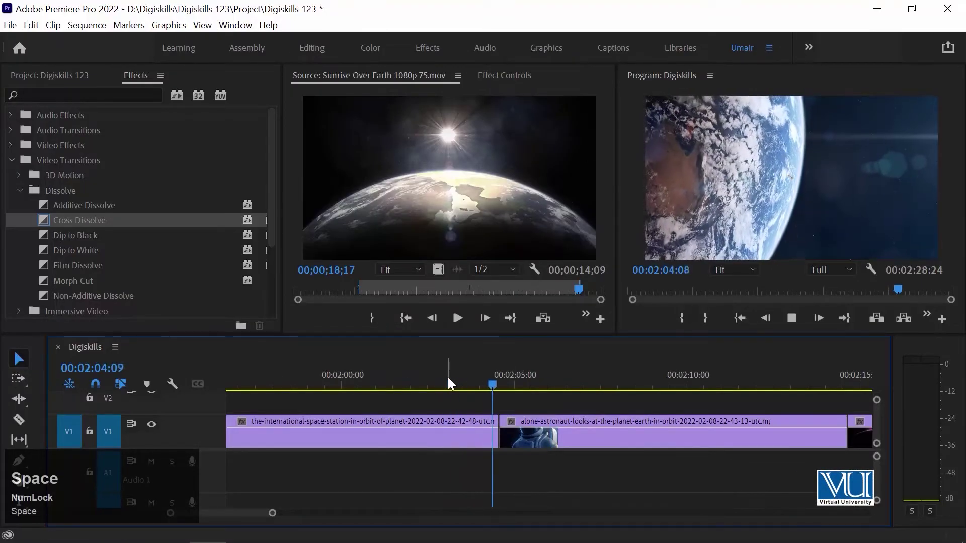
left_click(433, 379)
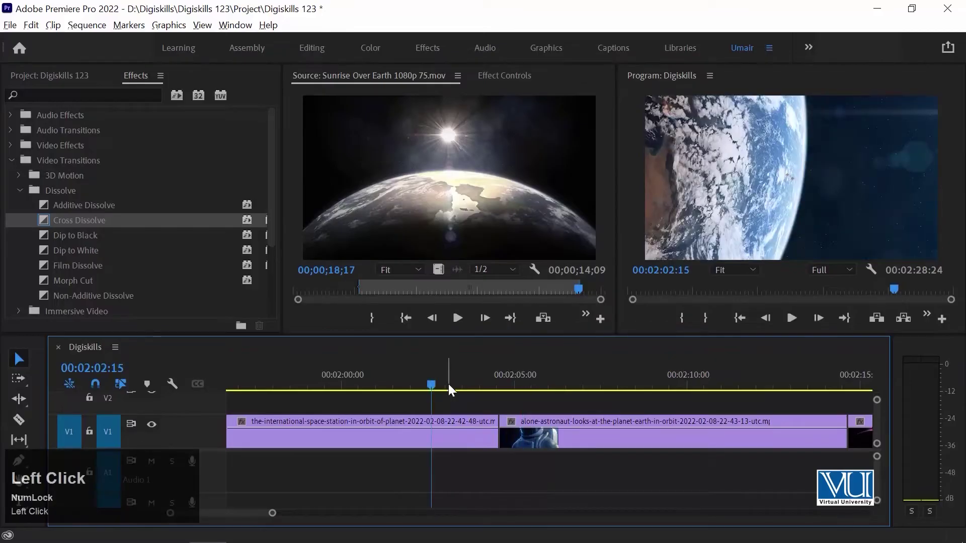
key("space")
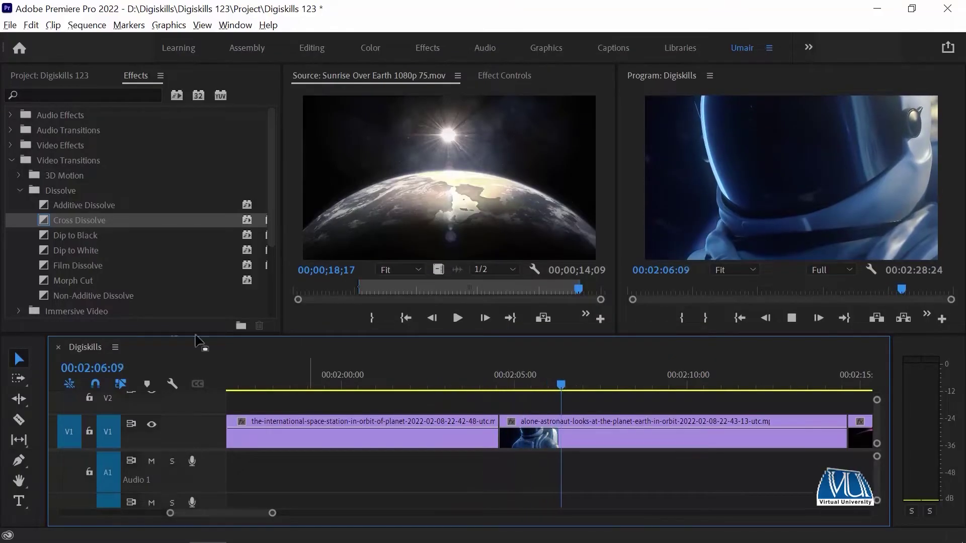
key("space")
Step: Apply the Cross Dissolve transition at the cut between the space station and astronaut clips again and play through it
left_click_drag(44, 221, 249, 290)
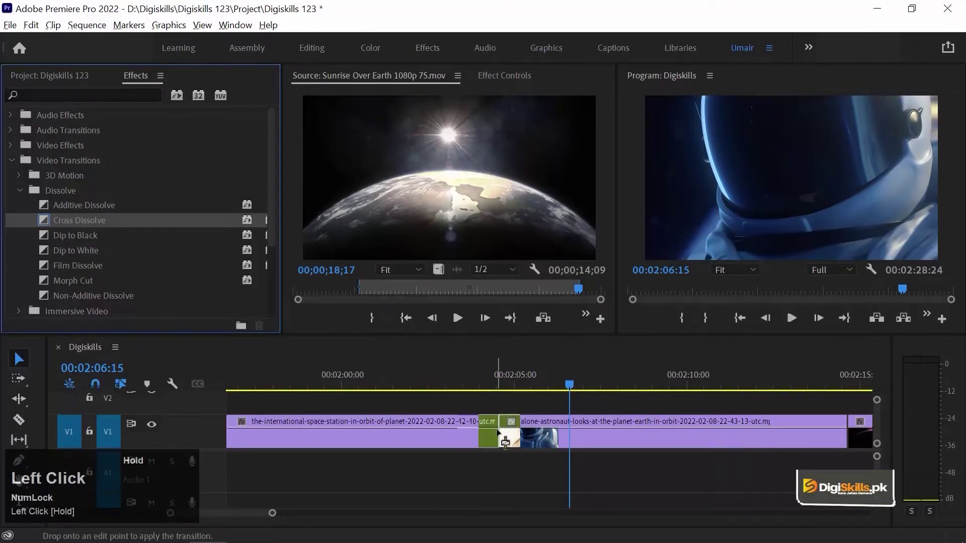
left_click_drag(498, 432, 495, 432)
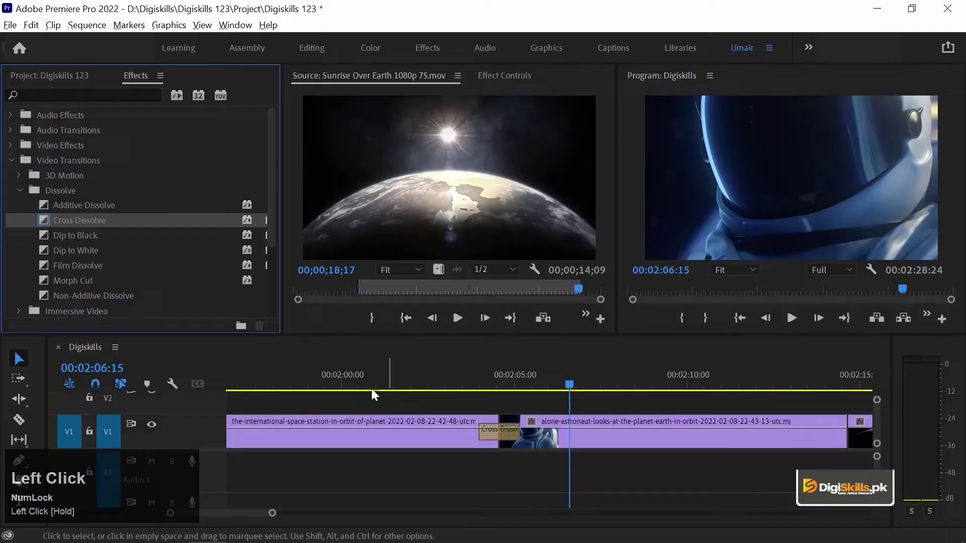
left_click_drag(372, 388, 401, 377)
key("space")
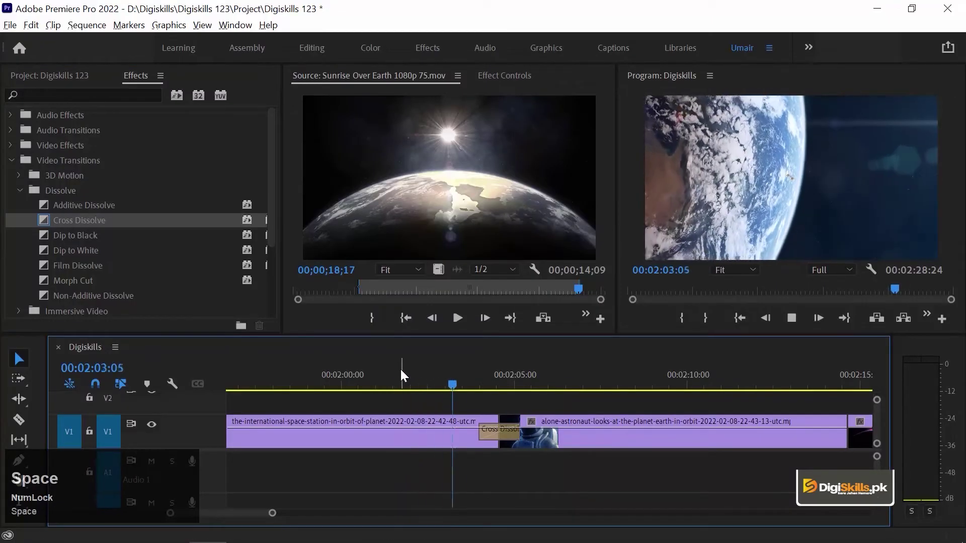
Step: Step through the Cross Dissolve frame by frame to examine the blend, and replay it at normal speed
left_click(480, 377)
key("Right")
key("Right")
key("Right")
key("Right")
key("Right")
key("Right")
key("Right")
key("Right")
key("Right")
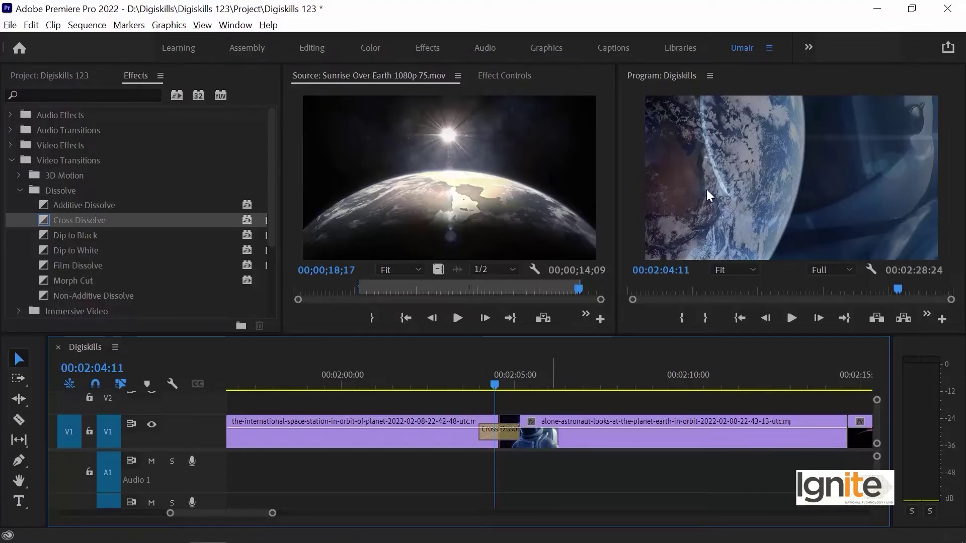
key("Right")
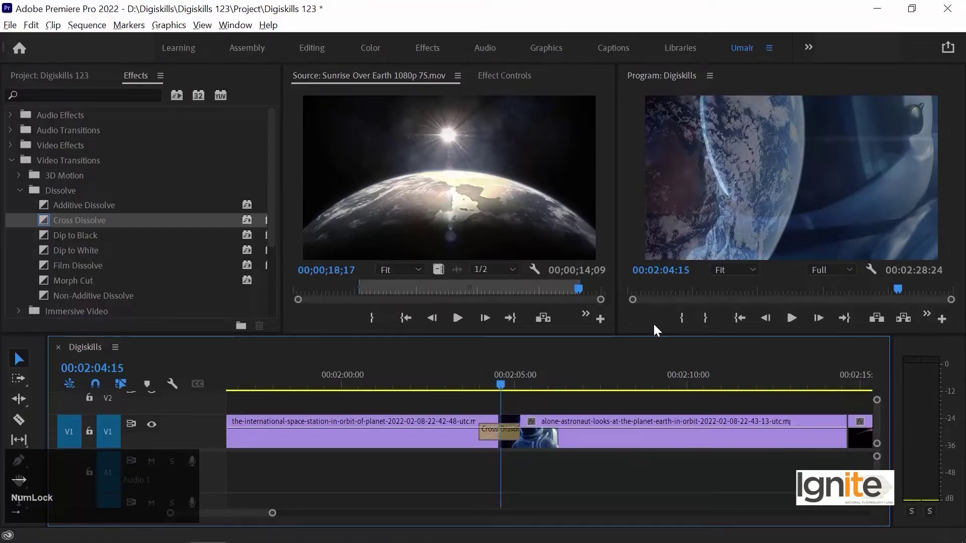
key("Right")
key("Right")
key("Right")
key("Right")
key("Right")
key("Right")
key("Right")
key("Right")
key("Right")
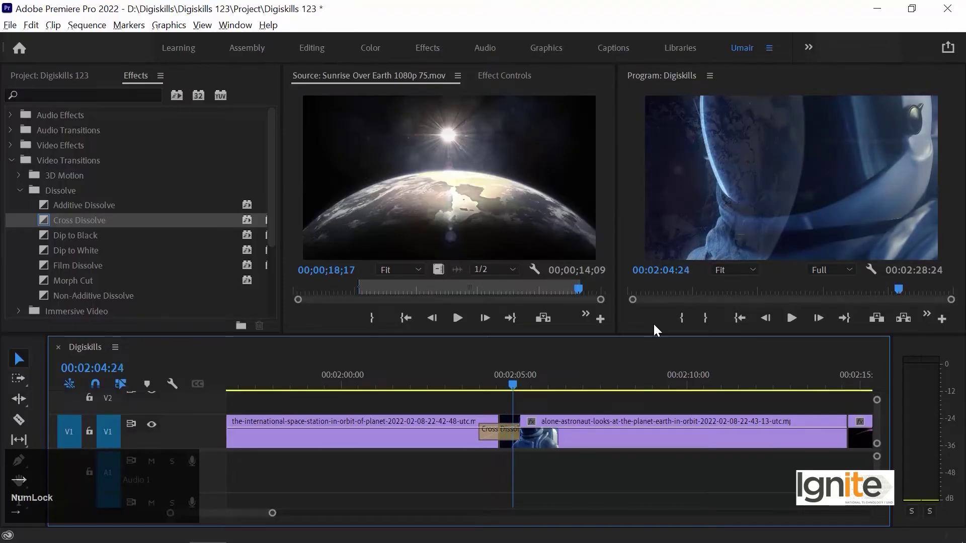
key("Right")
key("Right")
key("Right")
key("Right")
key("Right")
key("Right")
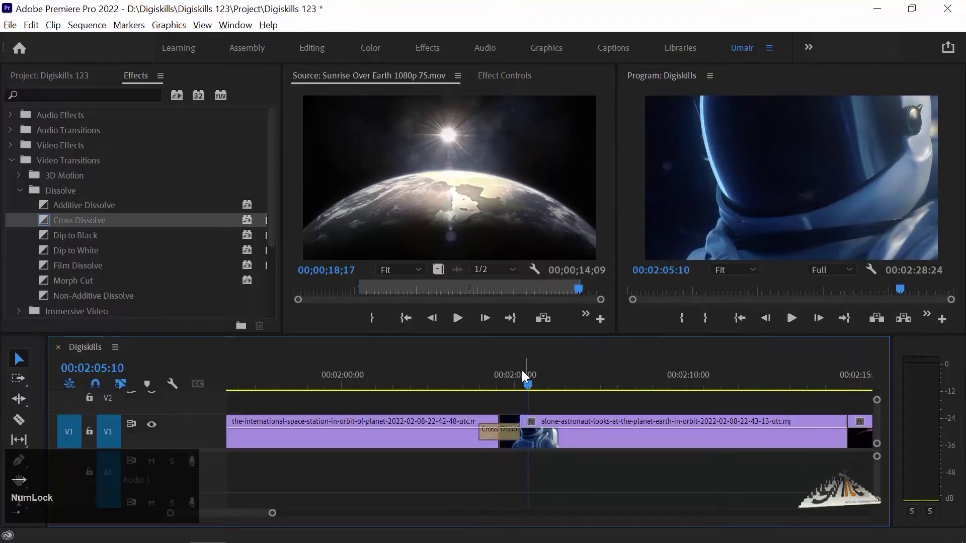
left_click(459, 372)
key("space")
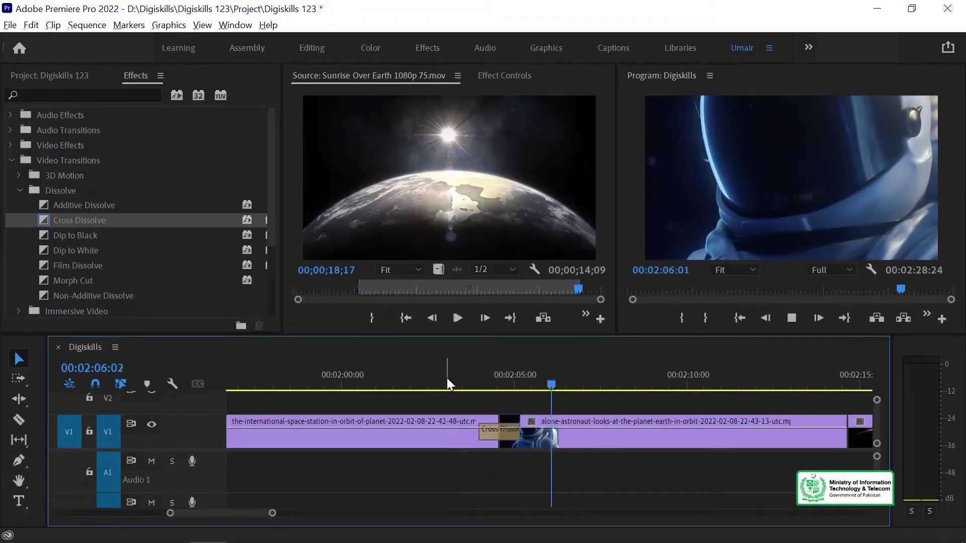
key("space")
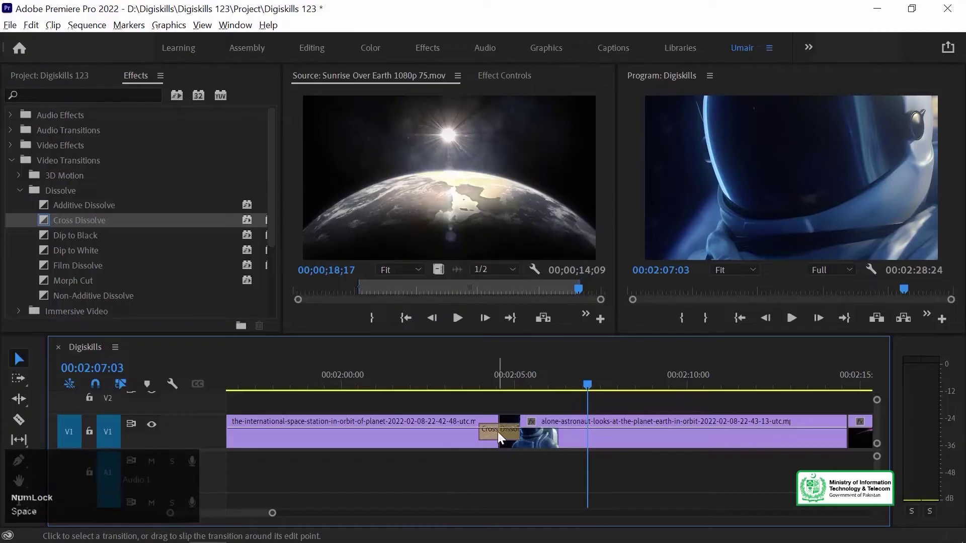
Step: Delete the Cross Dissolve between the space station and astronaut clips, and reapply it at the playhead as the default transition
left_click(497, 432)
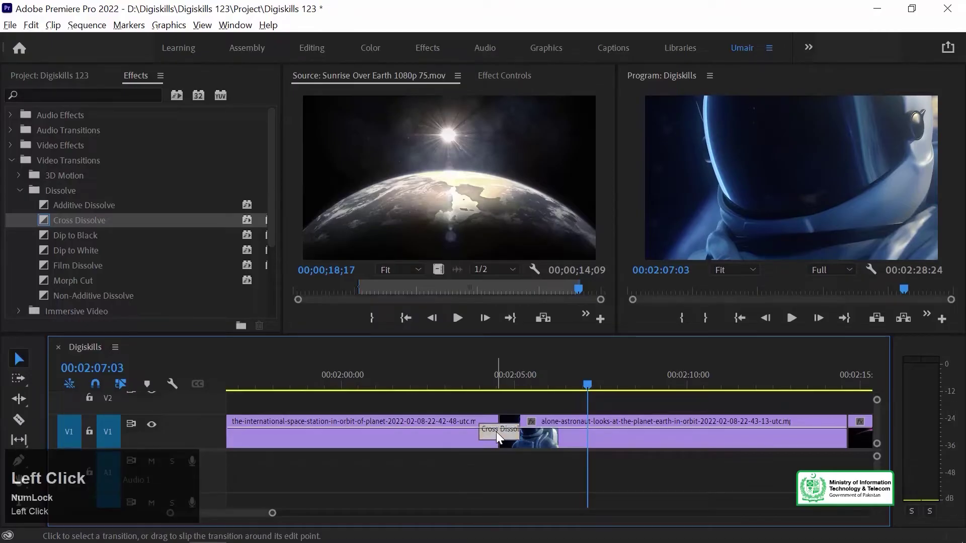
key("Up")
key("minus")
key("equal")
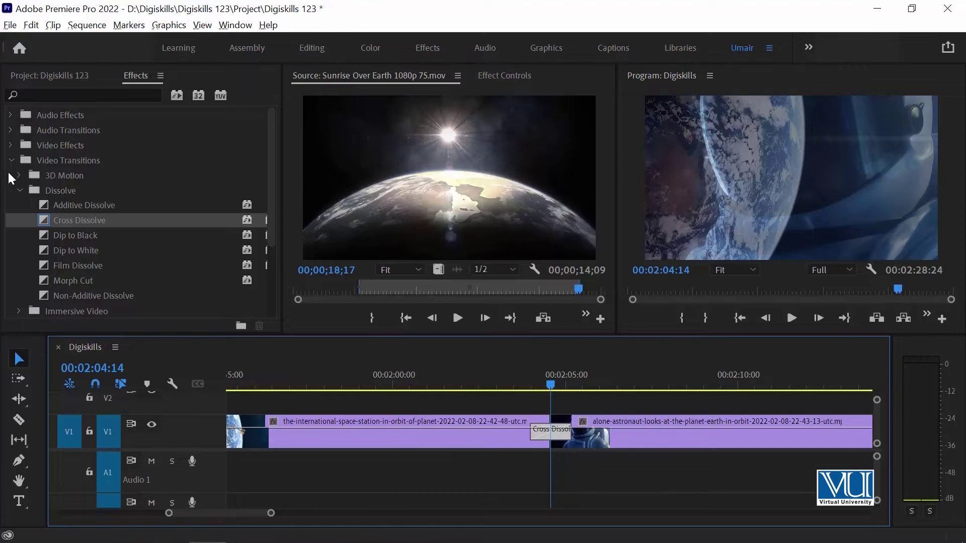
left_click(557, 437)
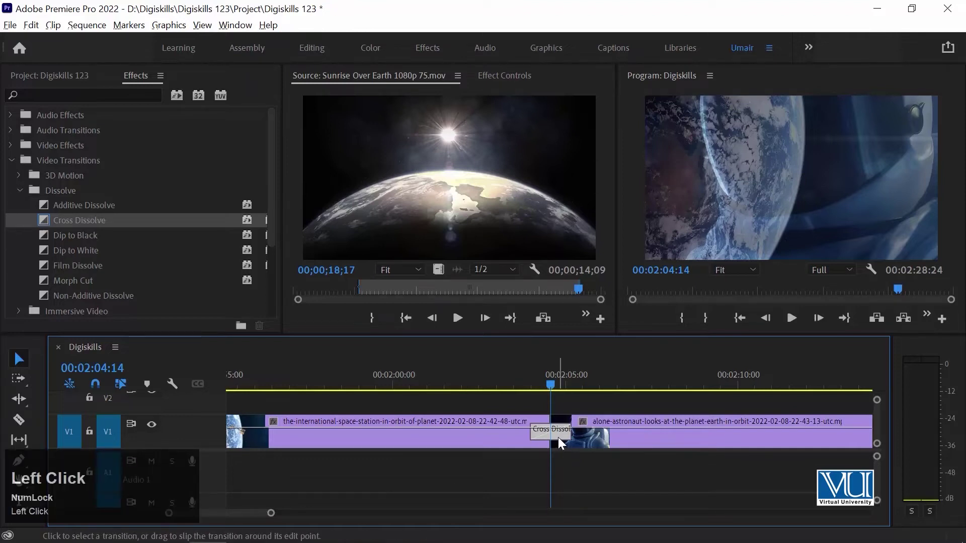
key("Delete")
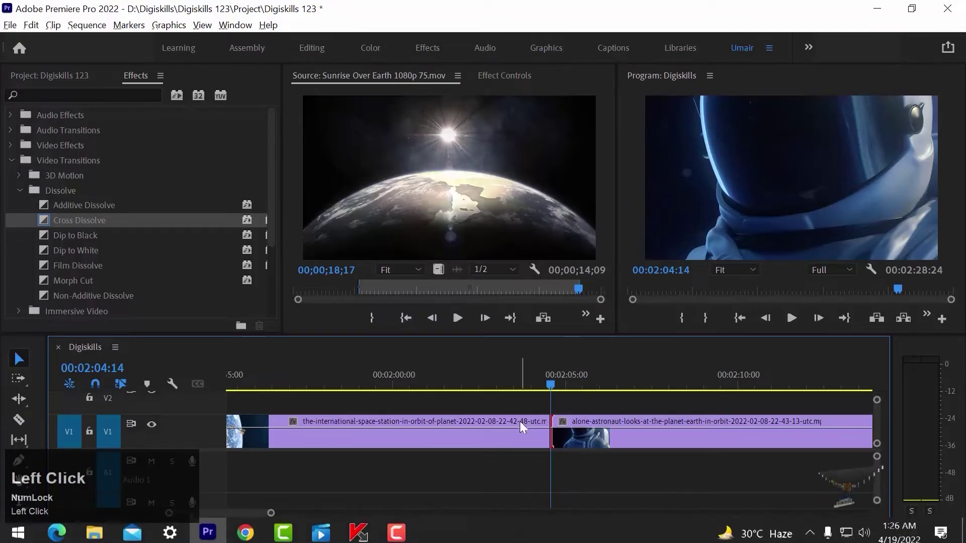
key("ctrl+d")
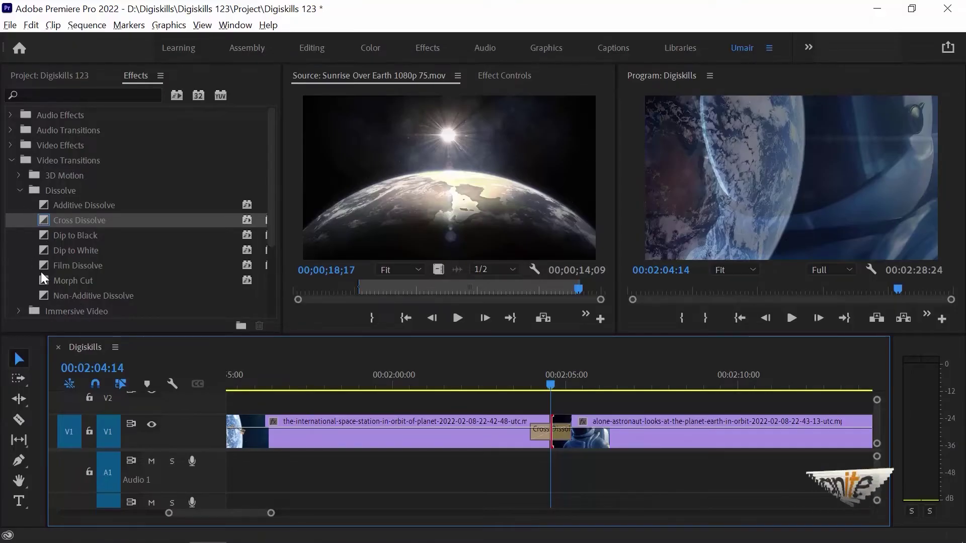
Step: Replace the Cross Dissolve between the space station and astronaut clips with Dip to White and play through it
left_click(60, 251)
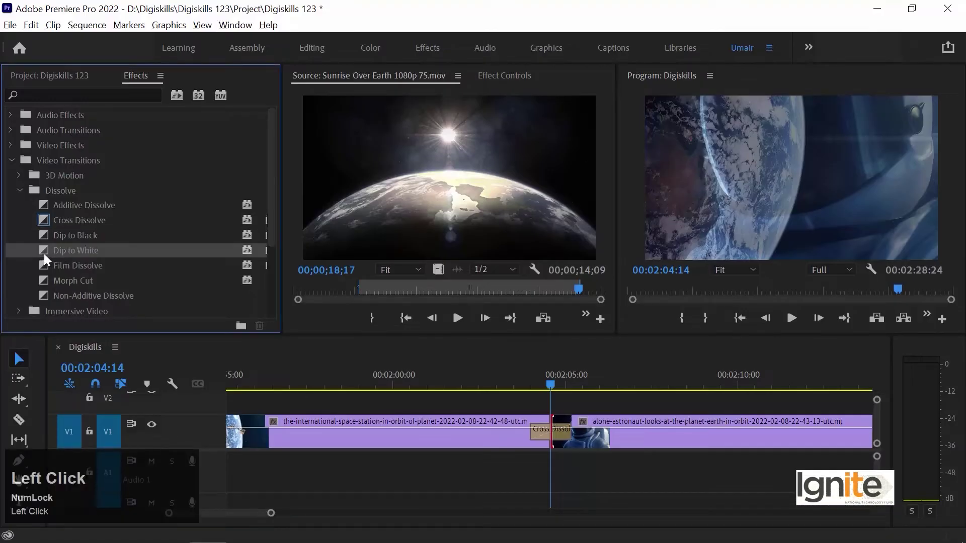
left_click_drag(46, 247, 562, 428)
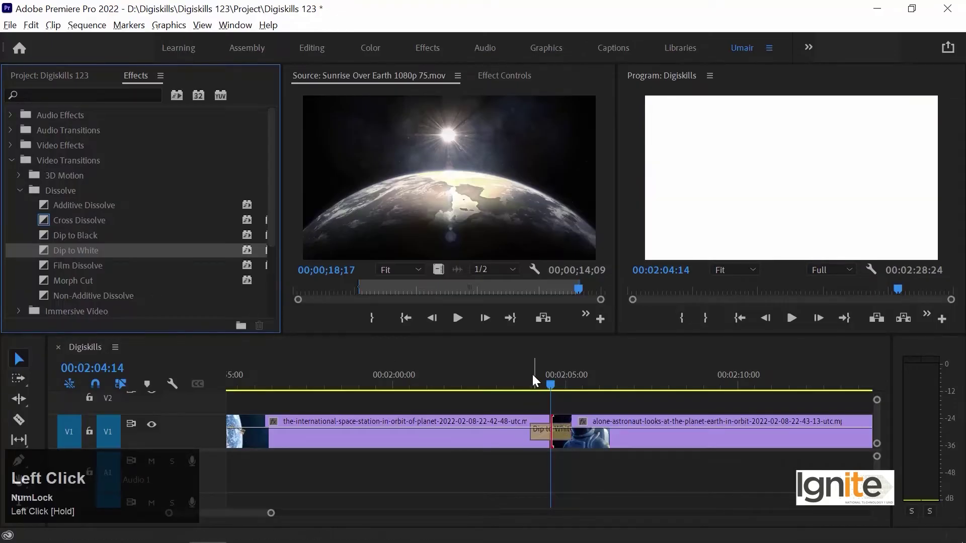
left_click(532, 375)
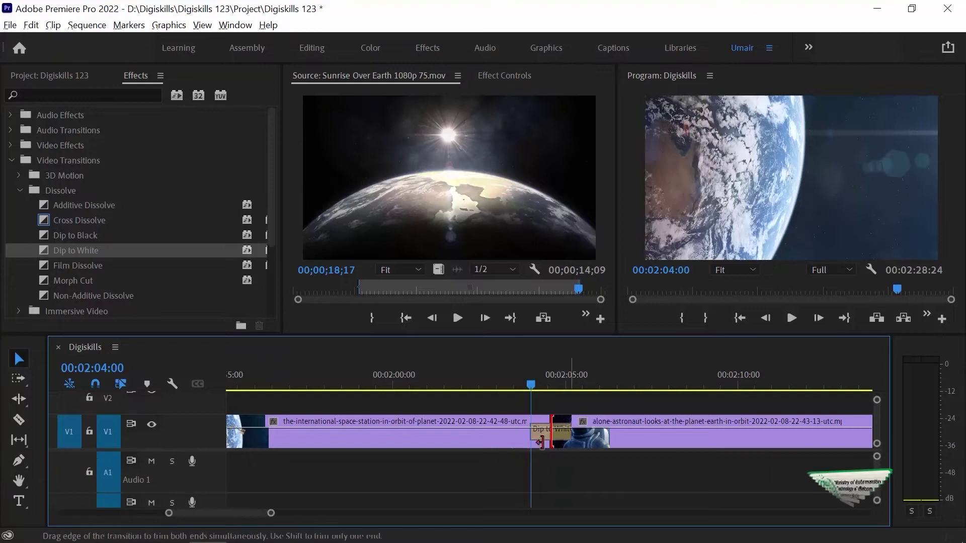
key("space")
key("space")
left_click(527, 377)
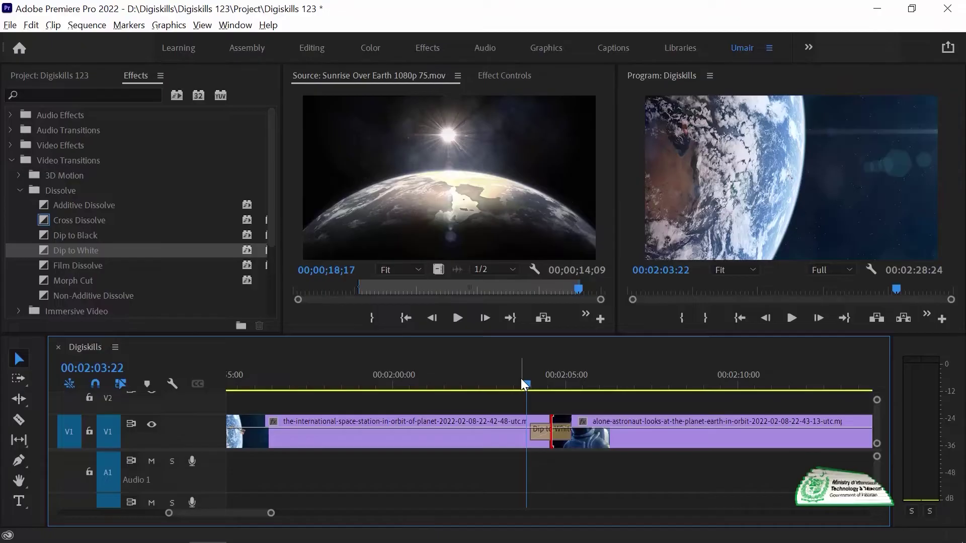
key("space")
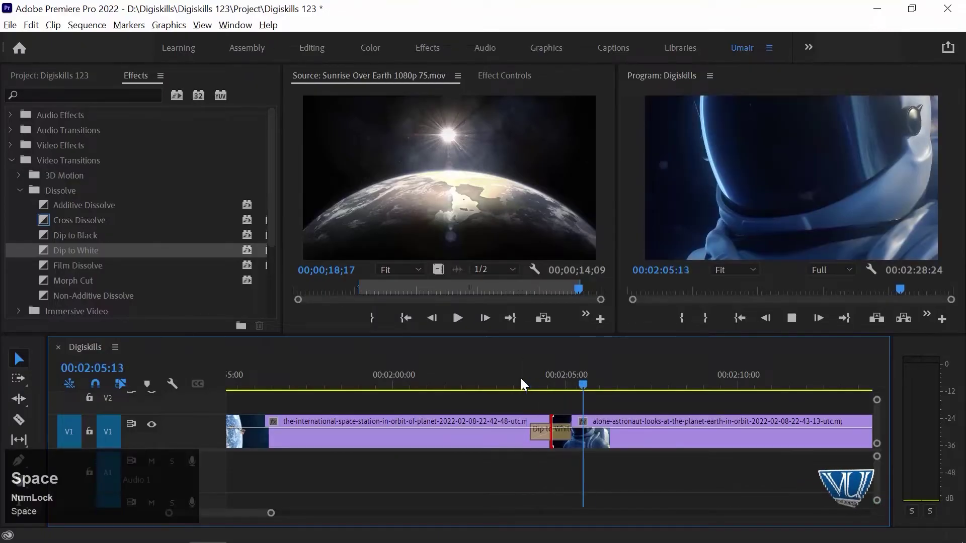
key("space")
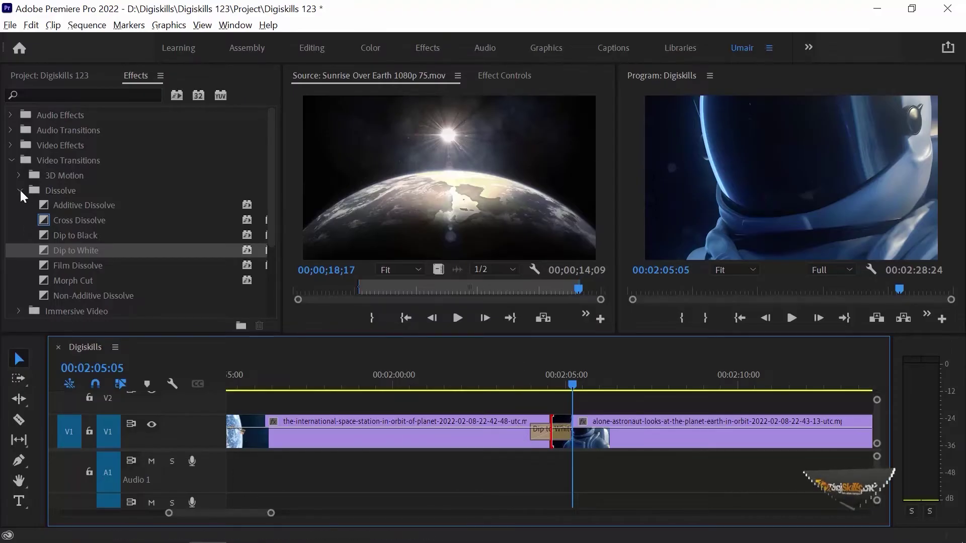
Step: Replace the Dip to White transition with Iris Diamond from the Iris category
left_click(19, 190)
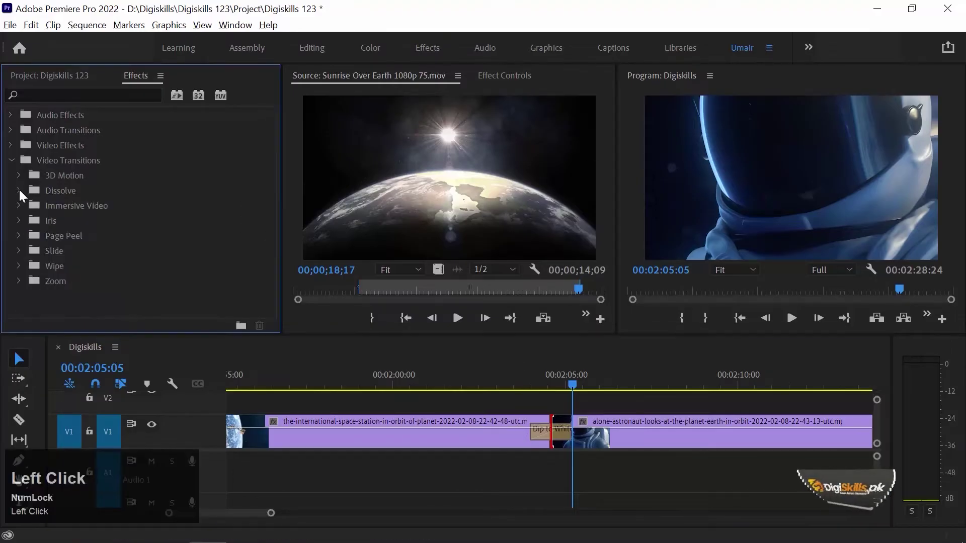
left_click(20, 219)
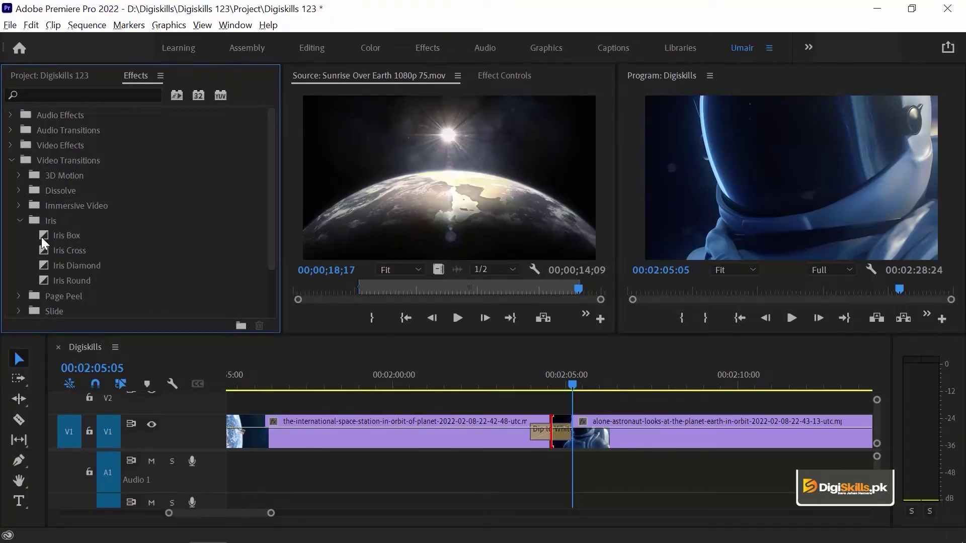
left_click_drag(41, 262, 77, 280)
left_click_drag(319, 353, 553, 441)
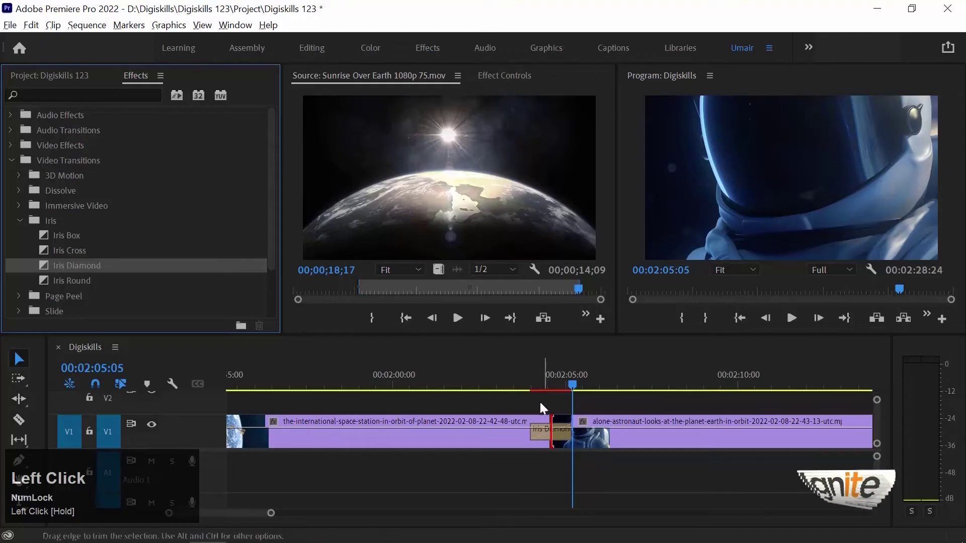
Step: Play the Iris Diamond transition several times from its start on the timeline
left_click(530, 376)
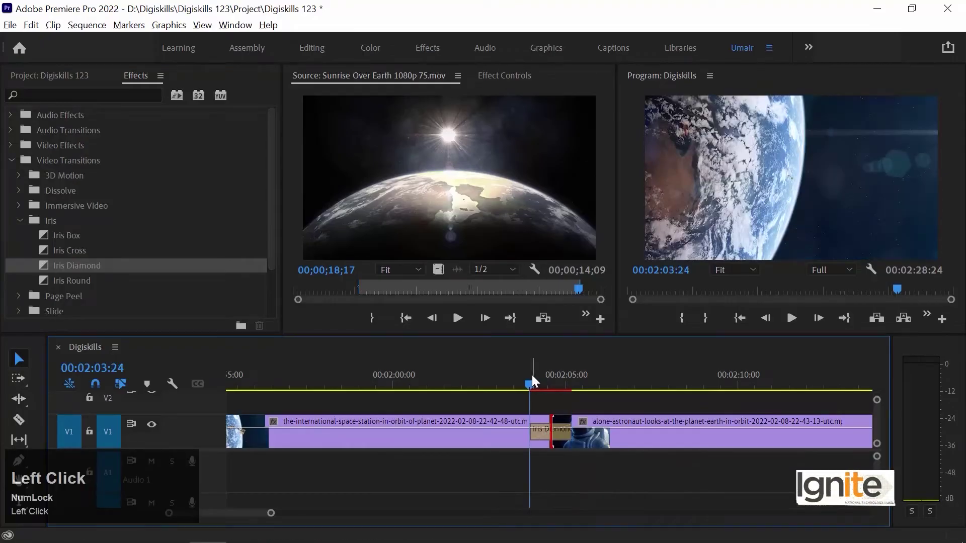
left_click(525, 379)
key("space")
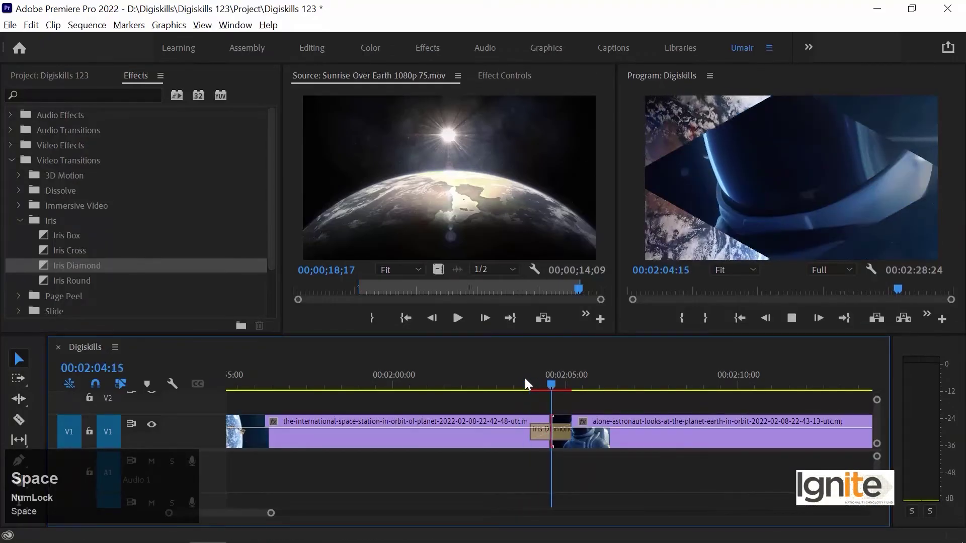
left_click(532, 380)
key("space")
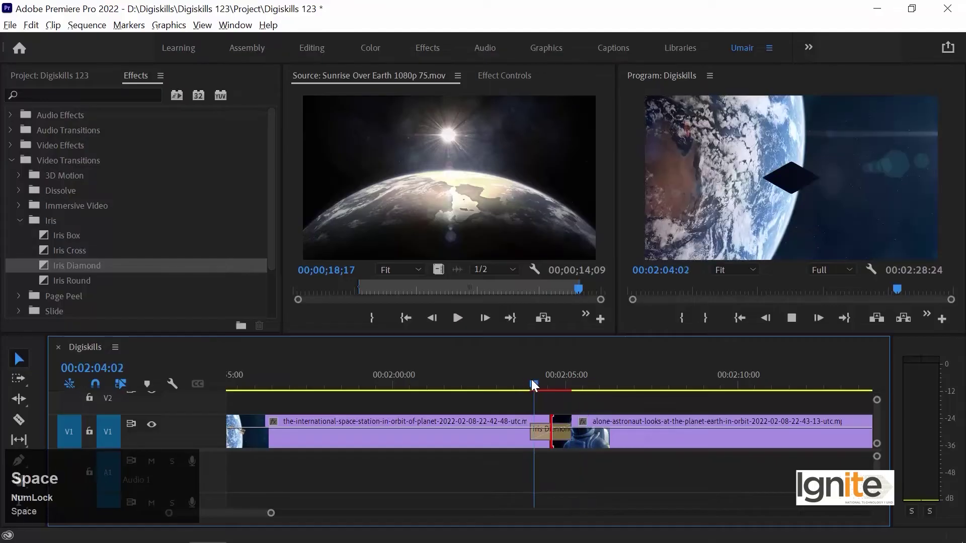
key("space")
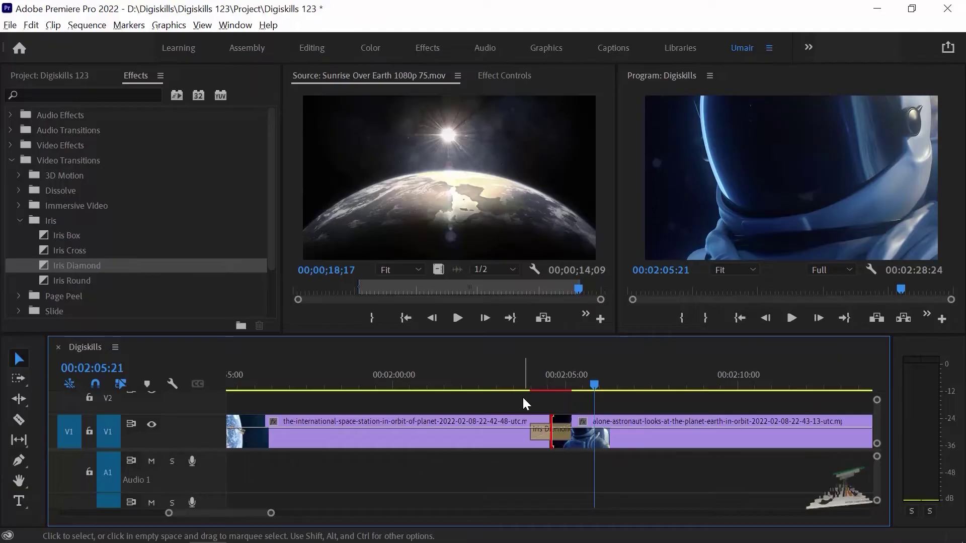
left_click(529, 371)
key("space")
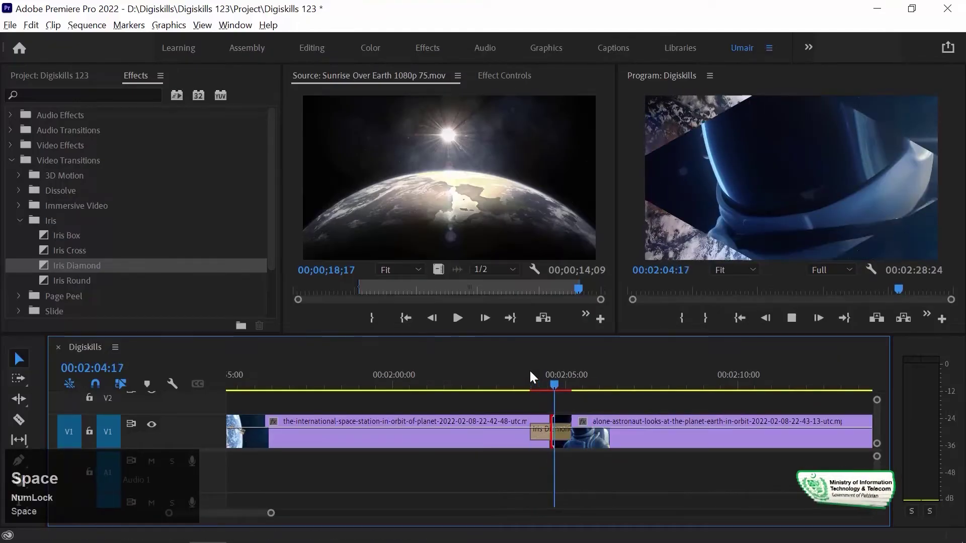
key("space")
Step: Undo the Iris Diamond transition and set the playhead back to the start of the transition
key("ctrl+z")
left_click(530, 385)
left_click_drag(532, 384, 533, 384)
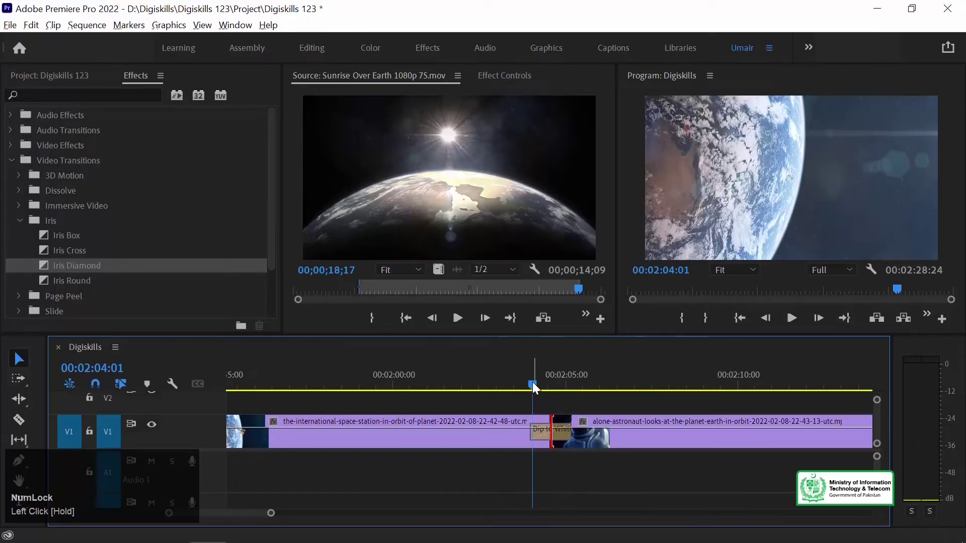
Step: Replace the Dip to White transition between the space station and astronaut clips with Cross Dissolve
key("minus")
key("Down")
key("Down")
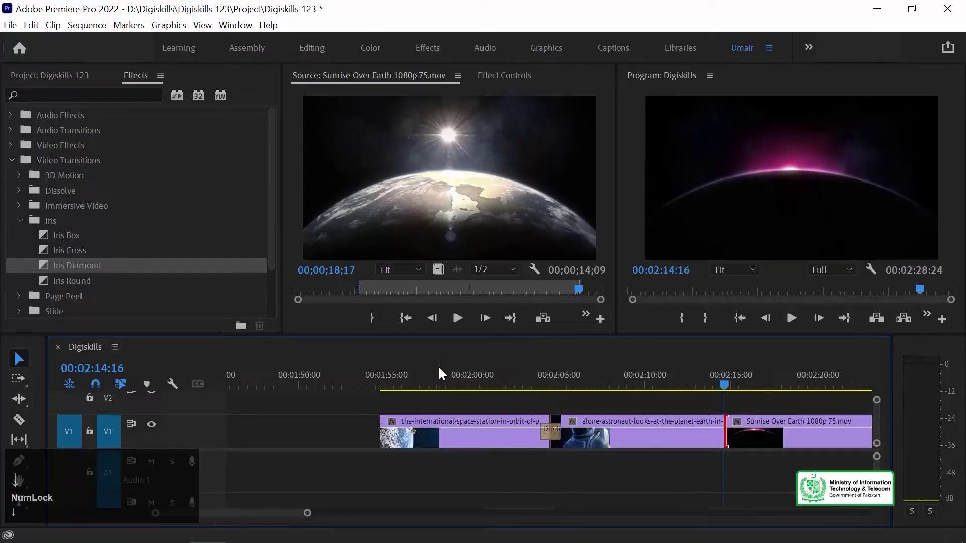
left_click(550, 434)
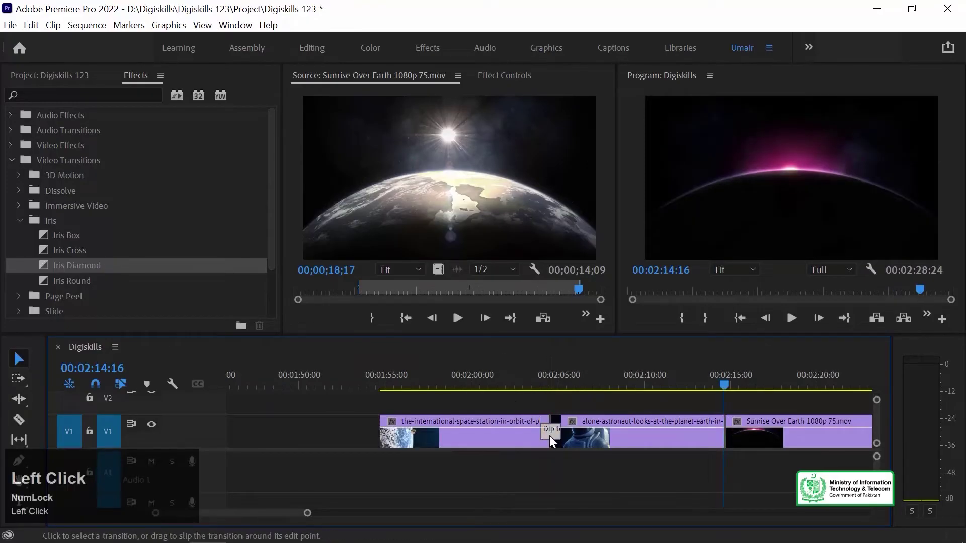
mouse_move(553, 377)
left_mouse_down()
mouse_move(539, 378)
mouse_move(553, 383)
left_mouse_up()
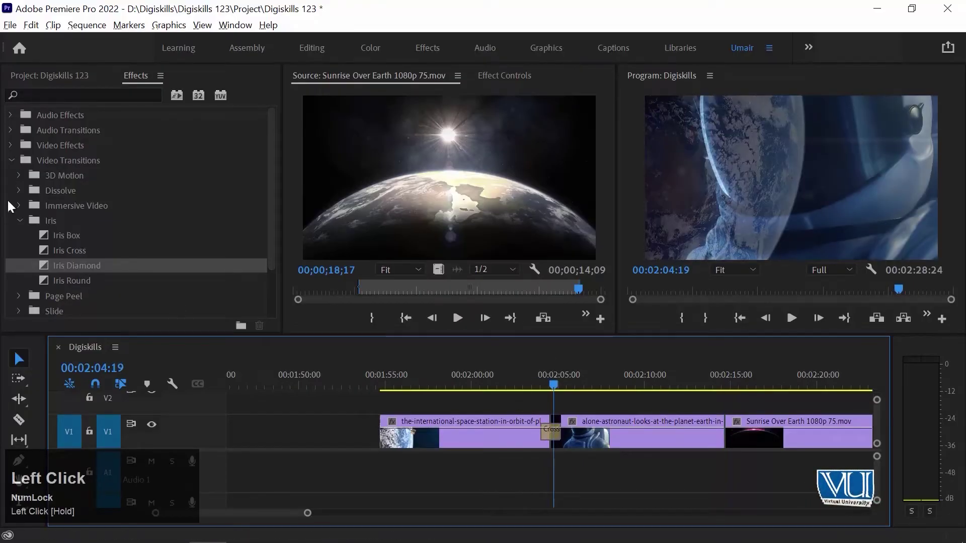
Step: Apply the Dip to White transition from the Dissolve category at the cut between the astronaut and Sunrise Over Earth clips
left_click(19, 190)
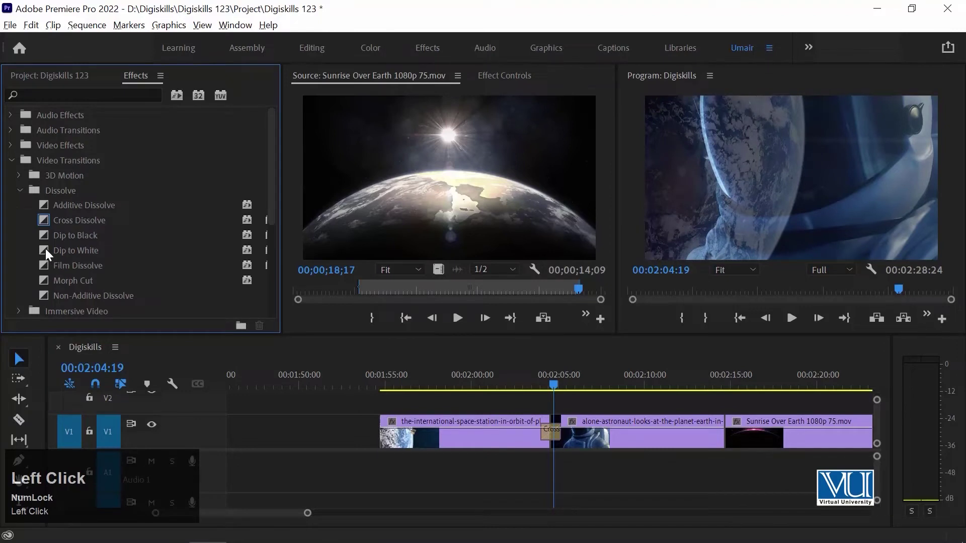
left_click_drag(46, 249, 725, 444)
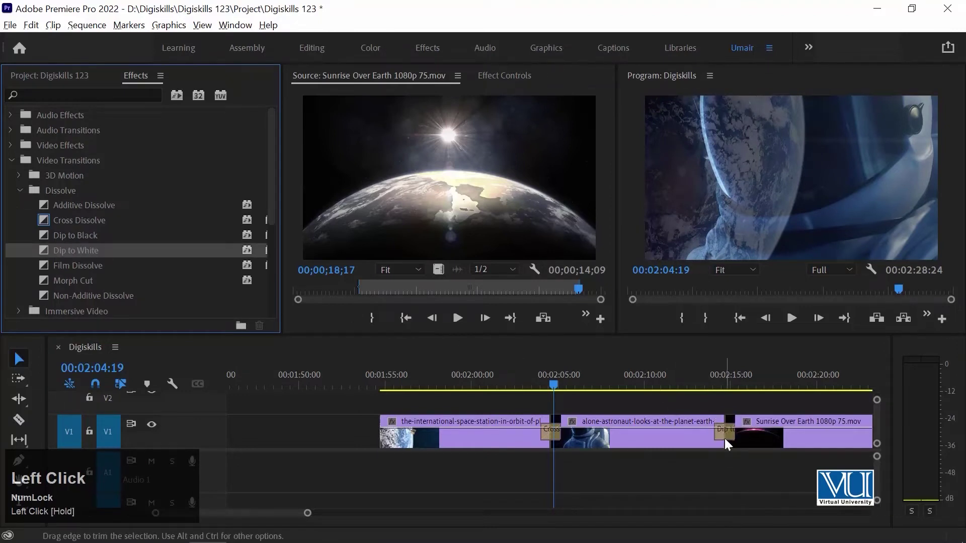
key("minus")
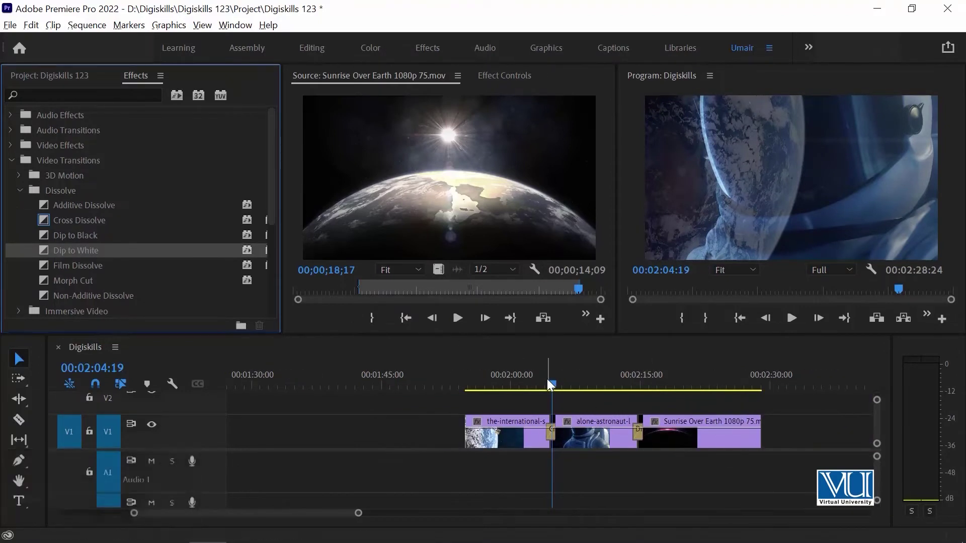
Step: Play both transitions on the timeline, first Cross Dissolve and then Dip to White before the Sunrise Over Earth clip
key("space")
left_click(624, 378)
key("space")
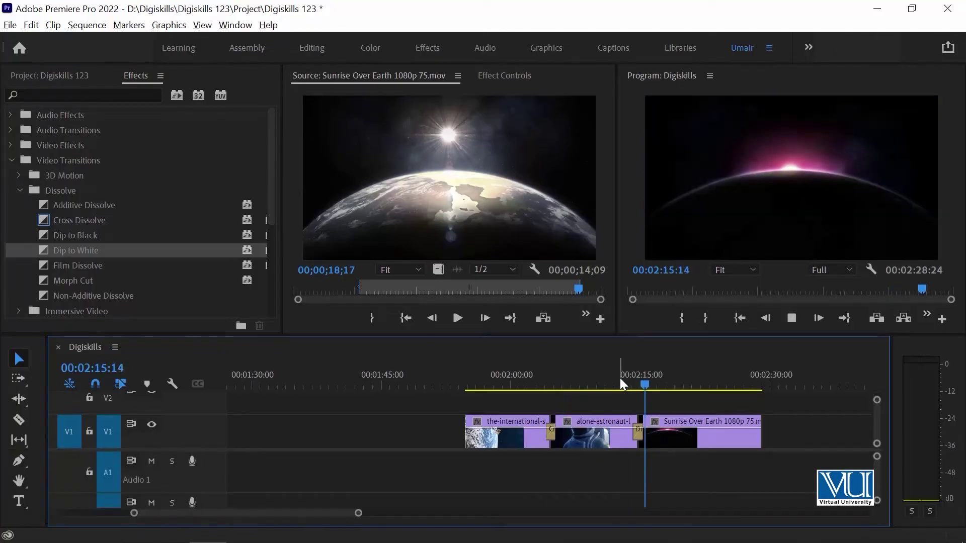
Step: Replace the Cross Dissolve between the space station and astronaut clips with Cross Zoom from the Zoom category
left_click(554, 380)
key("equal")
key("equal")
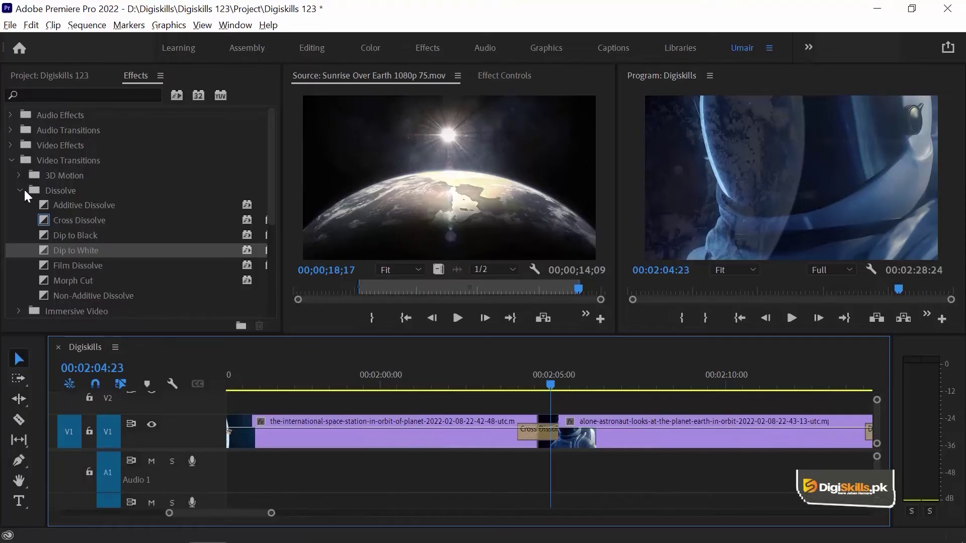
left_click(22, 189)
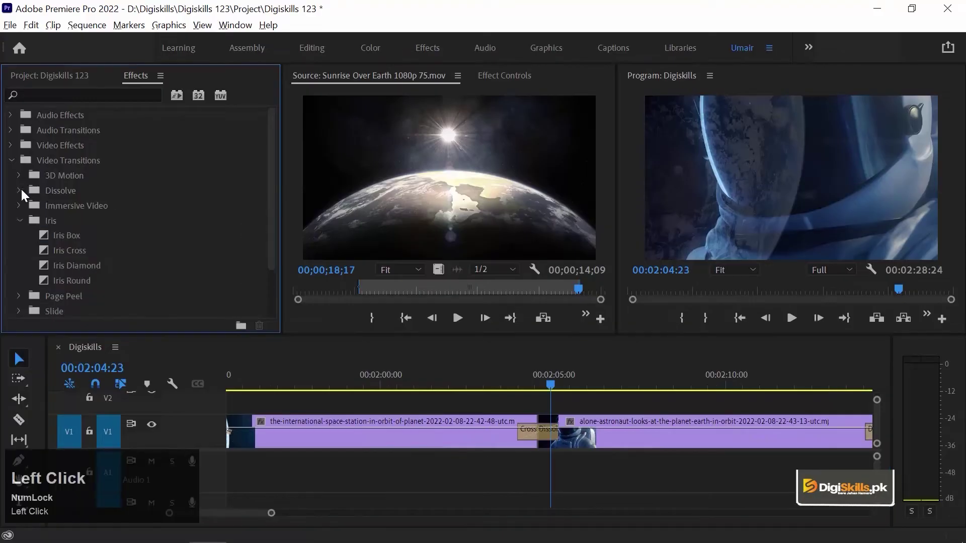
left_click(20, 222)
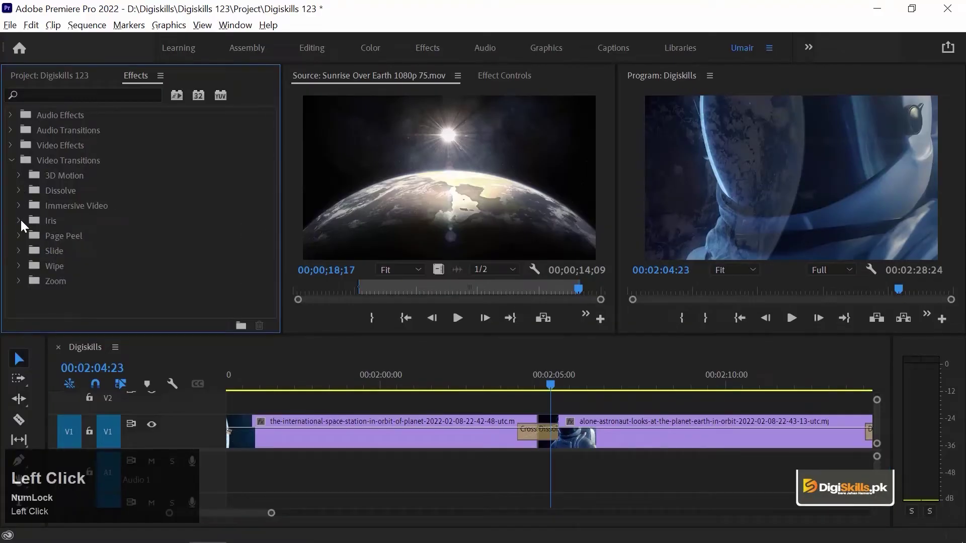
left_click(18, 280)
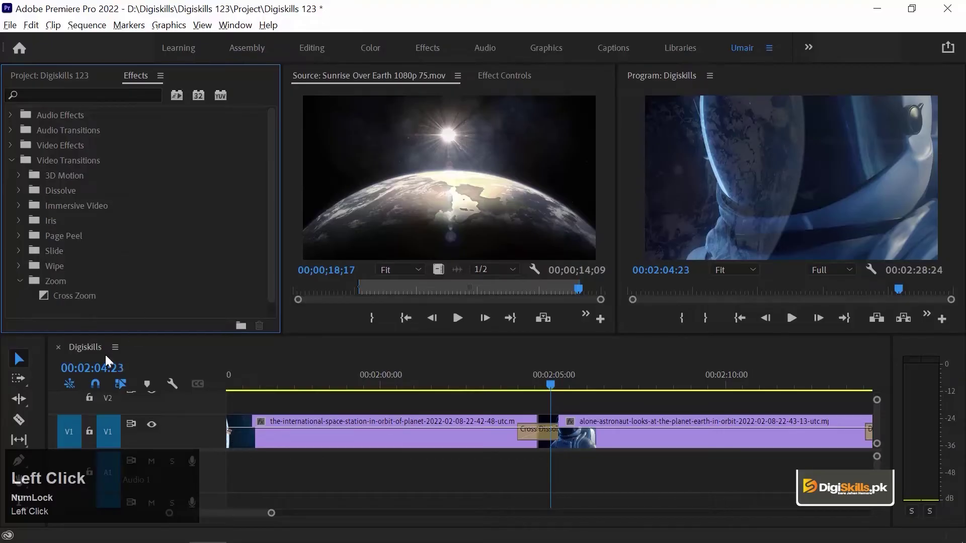
left_click_drag(43, 292, 552, 450)
Step: Play the Cross Zoom transition from just before its start and return the playhead to the start of the transition
left_click_drag(551, 385, 503, 377)
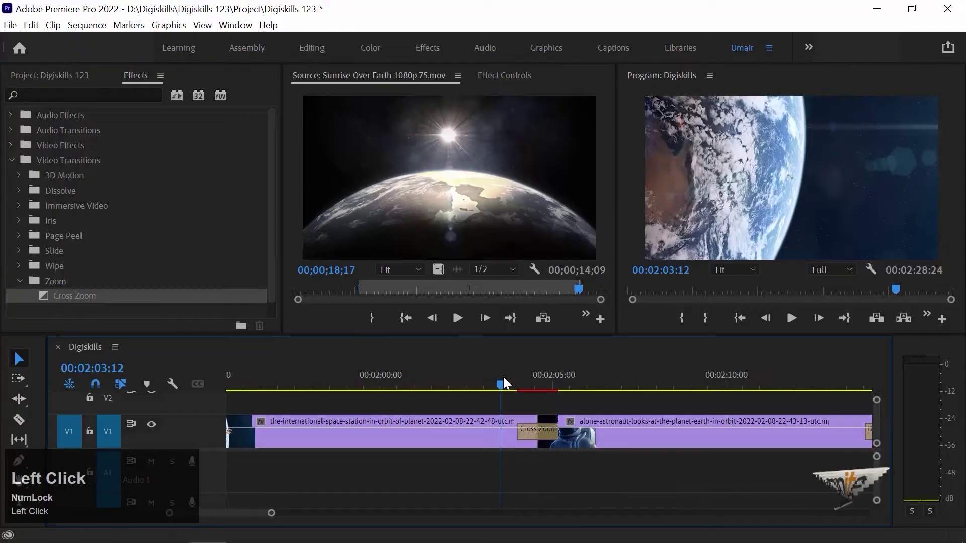
key("space")
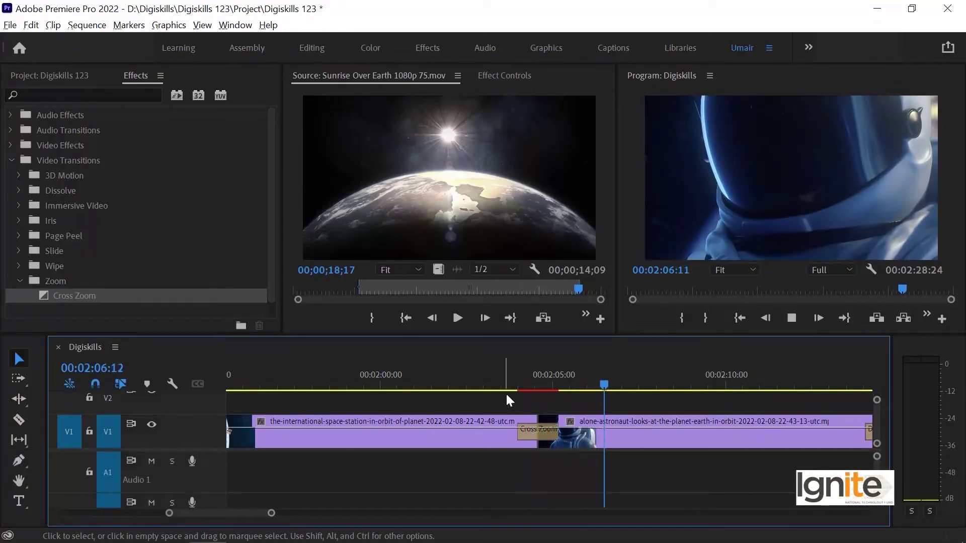
key("space")
mouse_move(522, 379)
left_mouse_down()
mouse_move(543, 372)
mouse_move(526, 373)
left_mouse_up()
Step: Replace the Cross Zoom transition between the space station and astronaut clips with Push from the Slide category
left_click(17, 279)
left_click(19, 249)
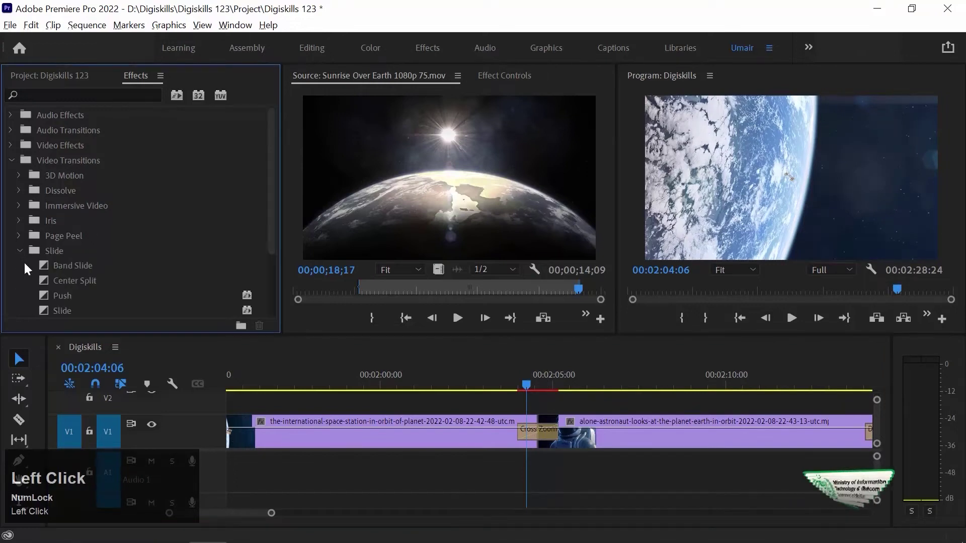
left_click_drag(46, 296, 534, 432)
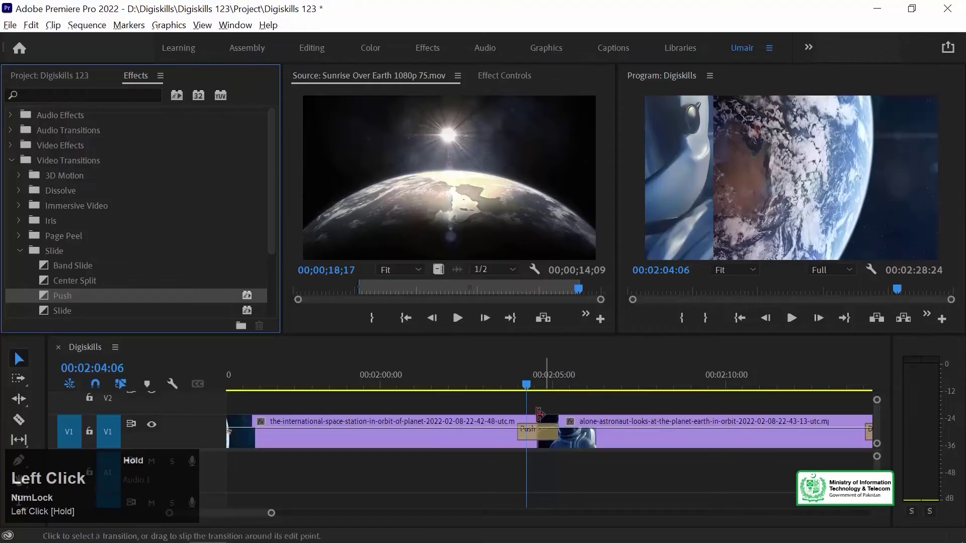
Step: Play the Push transition twice from its start and return the playhead to the beginning of the transition
left_click(515, 377)
key("space")
key("space")
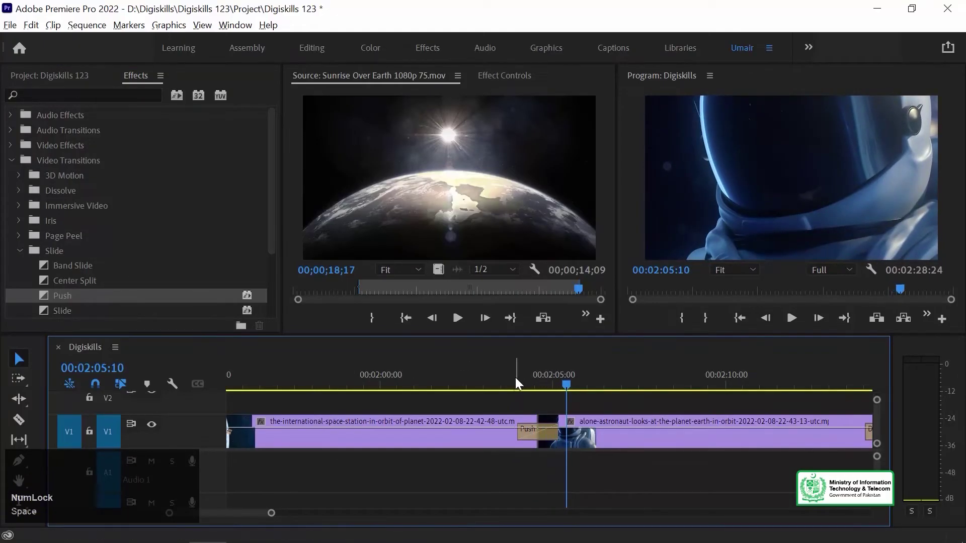
left_click(515, 378)
key("space")
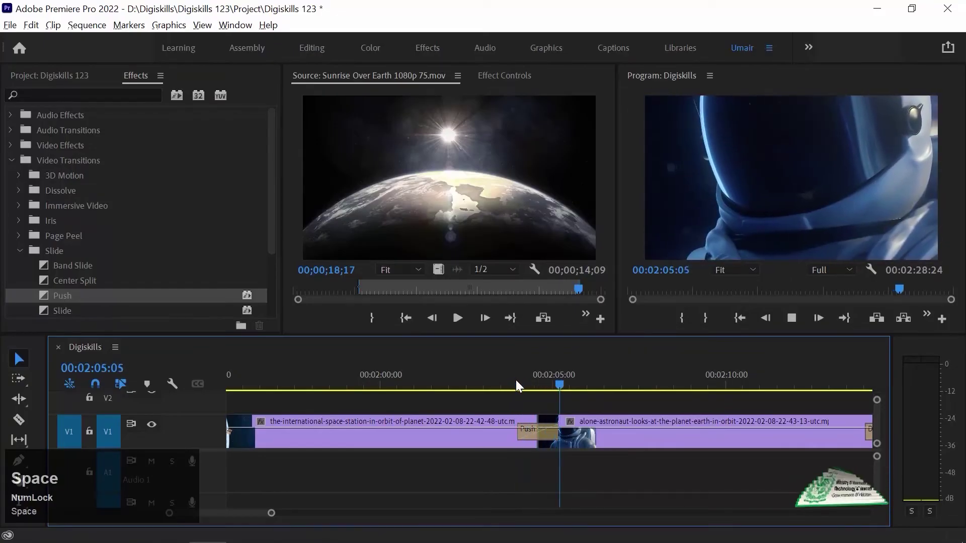
key("space")
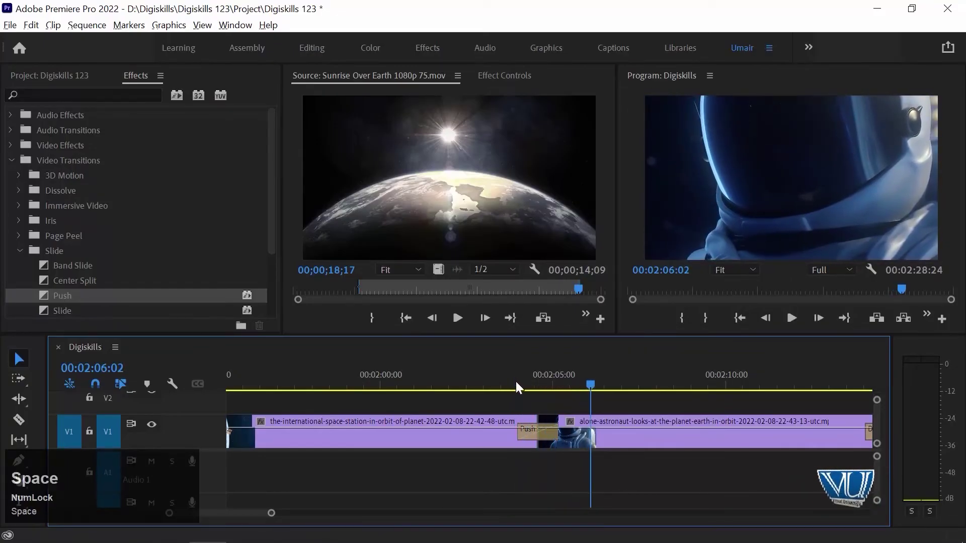
left_click(528, 380)
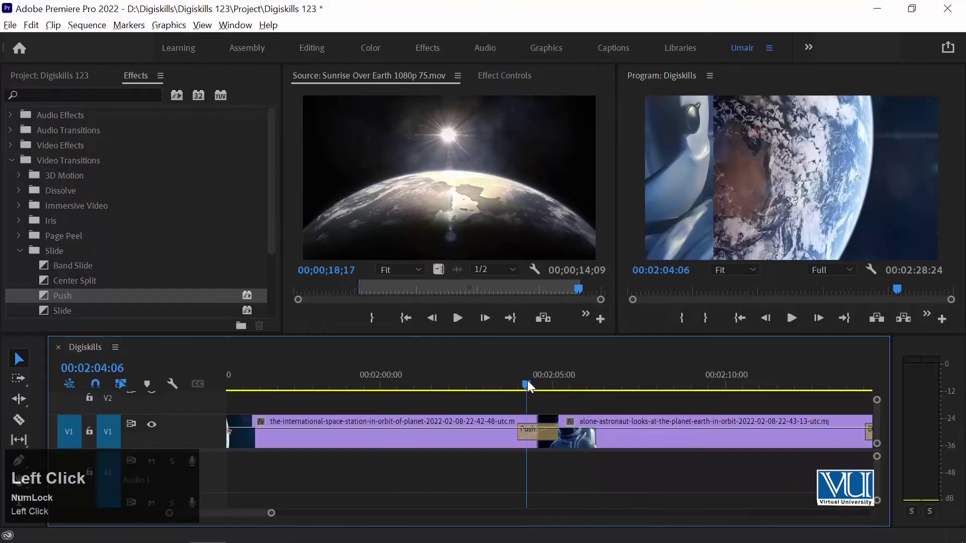
Step: Show the Push transition's effect settings, compare them with the space station clip's settings, and reselect the transition
left_click(543, 434)
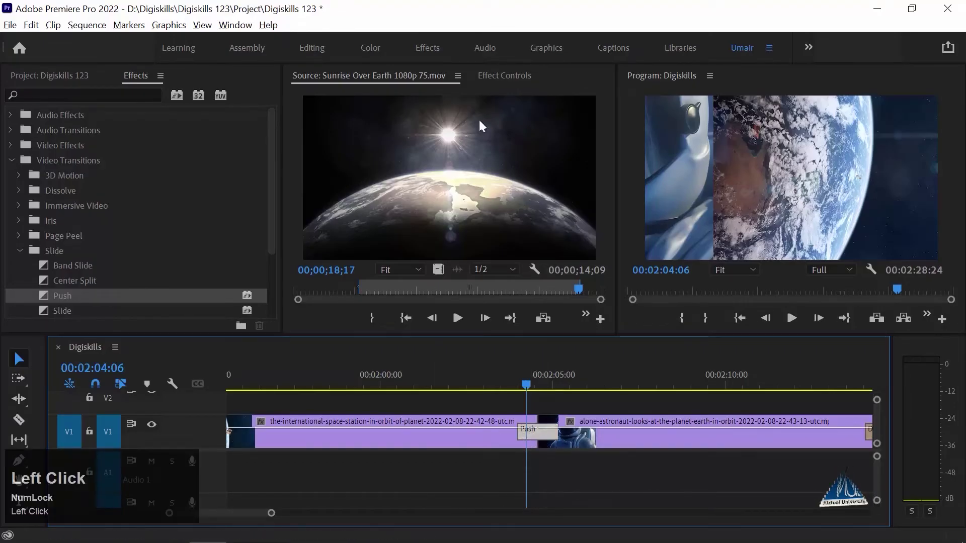
left_click(511, 75)
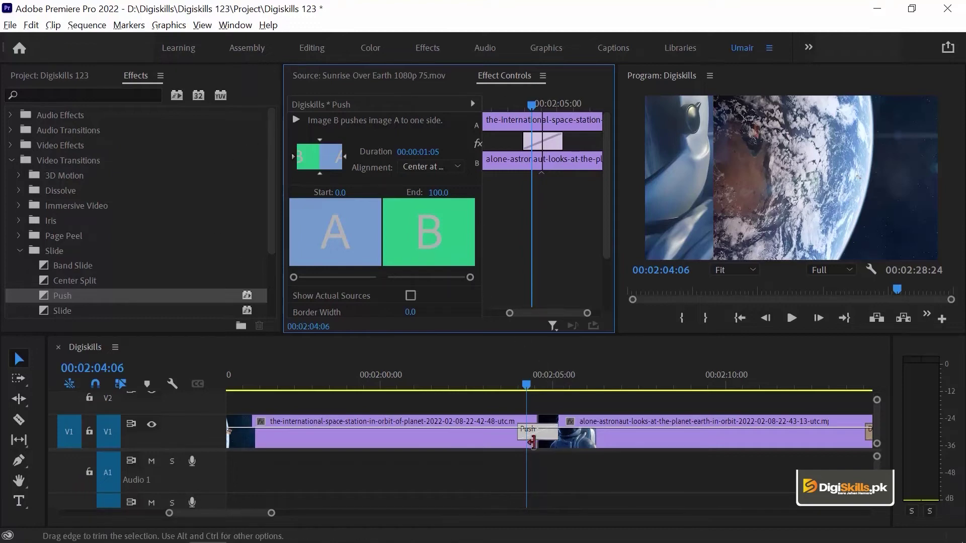
left_click(500, 439)
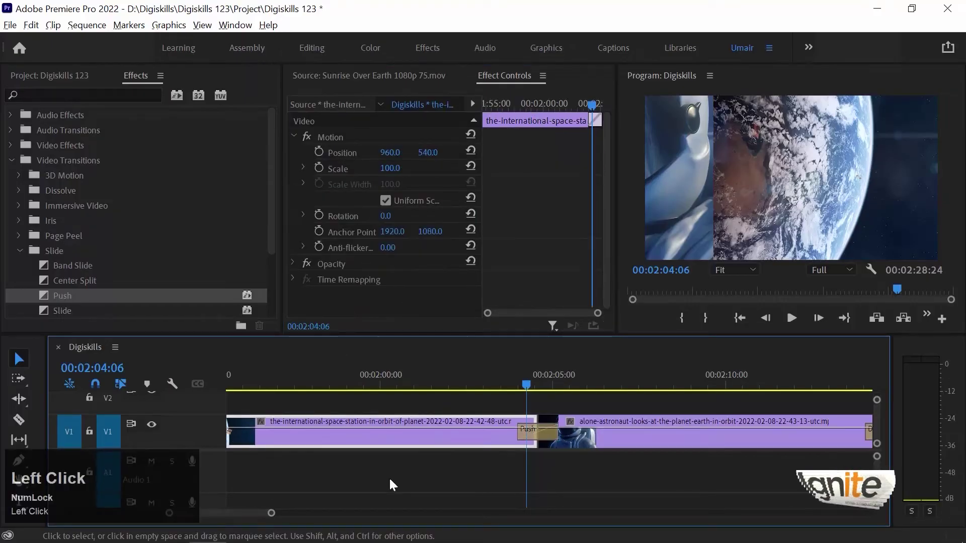
left_click(533, 433)
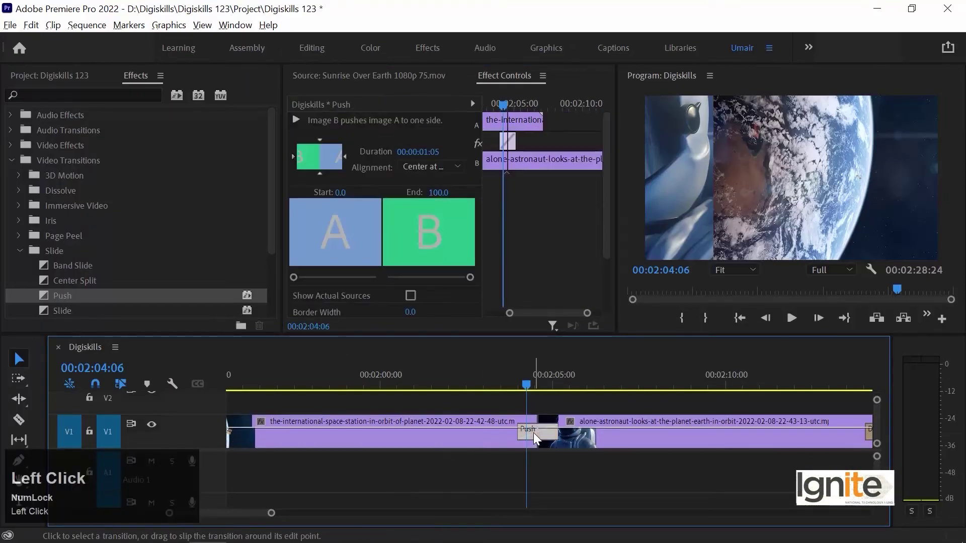
Step: Set the Push transition's duration to 00:00:00:10
left_click(425, 150)
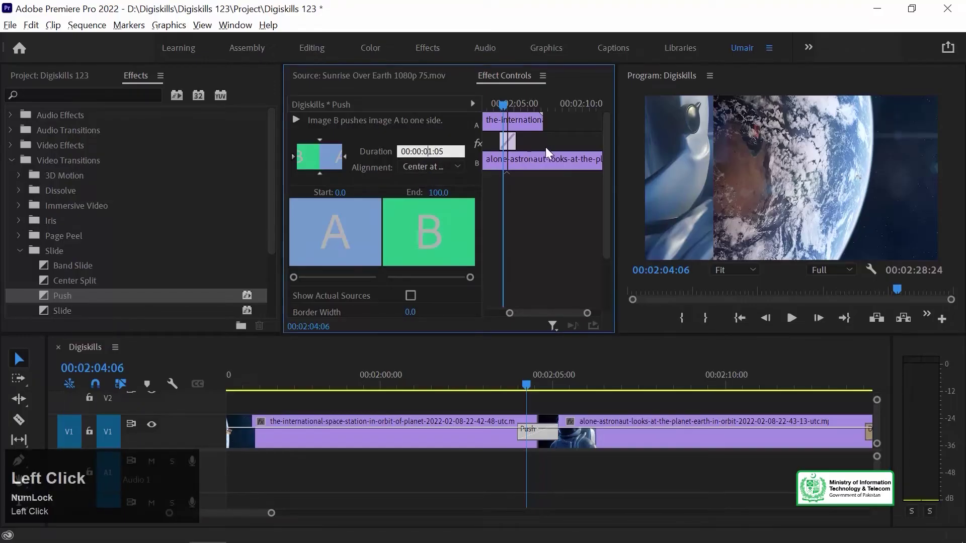
key("shift+Right")
type("0")
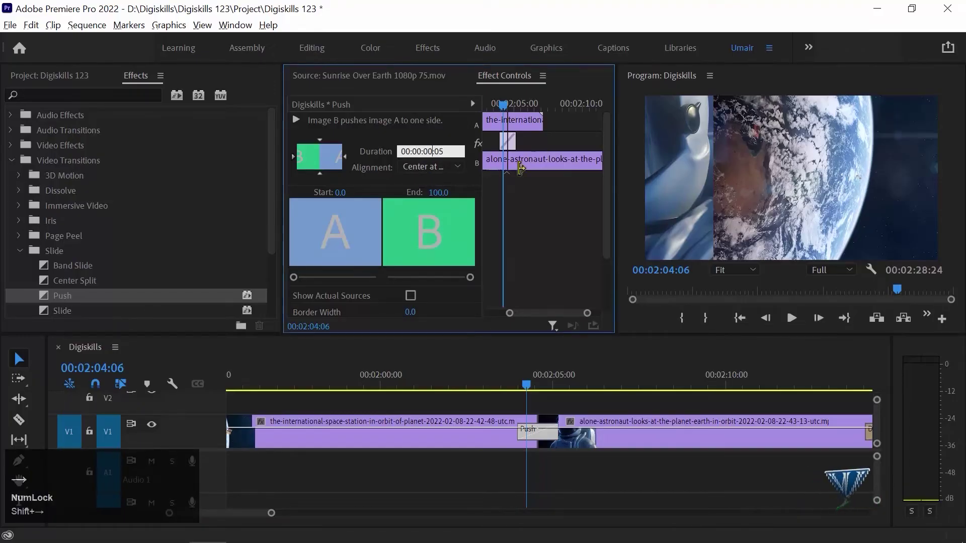
left_click(463, 151)
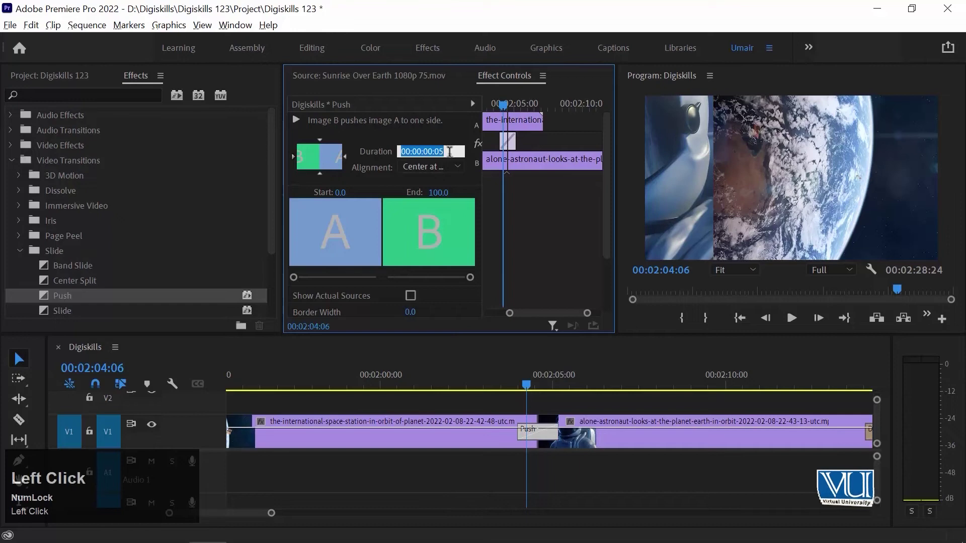
type("1")
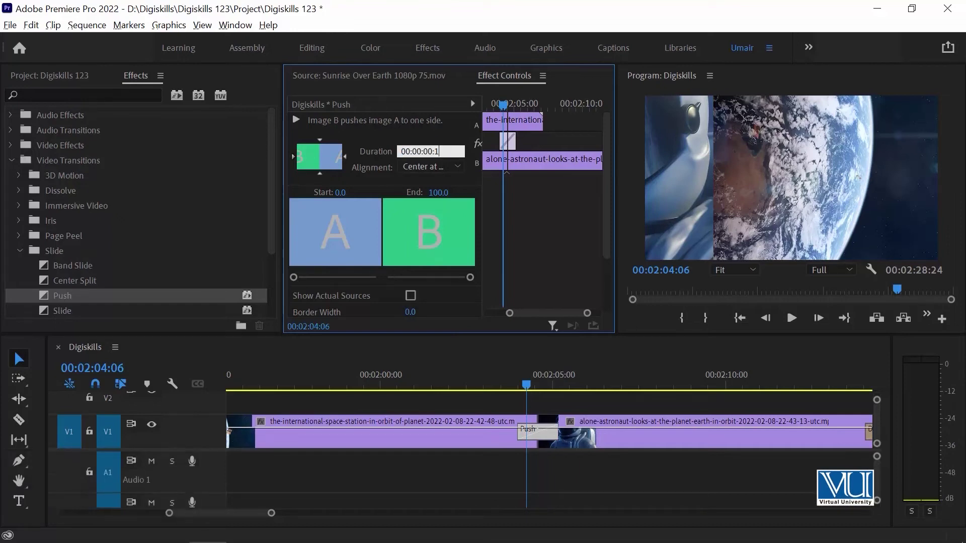
type("0")
key("Return")
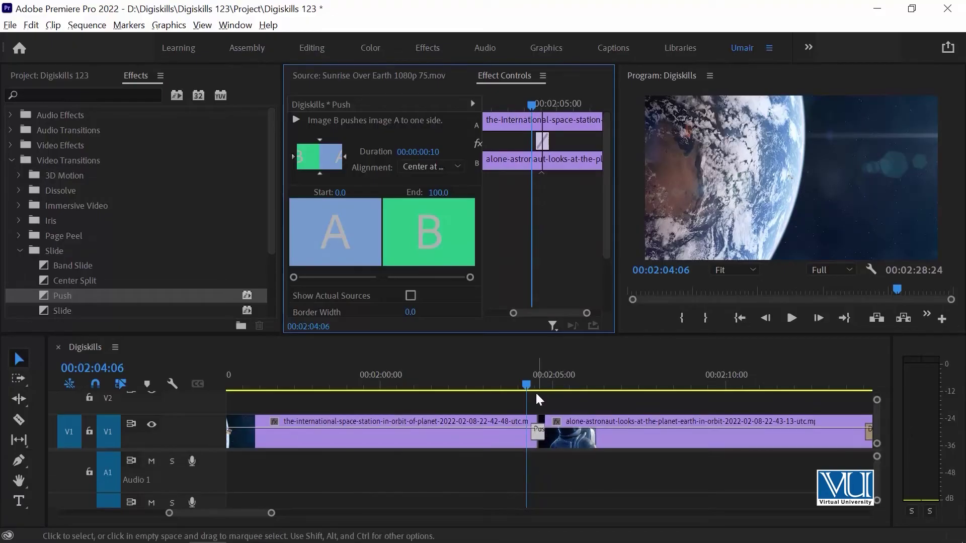
Step: Play the shortened Push transition twice and place the playhead in the middle of the transition
left_click(523, 376)
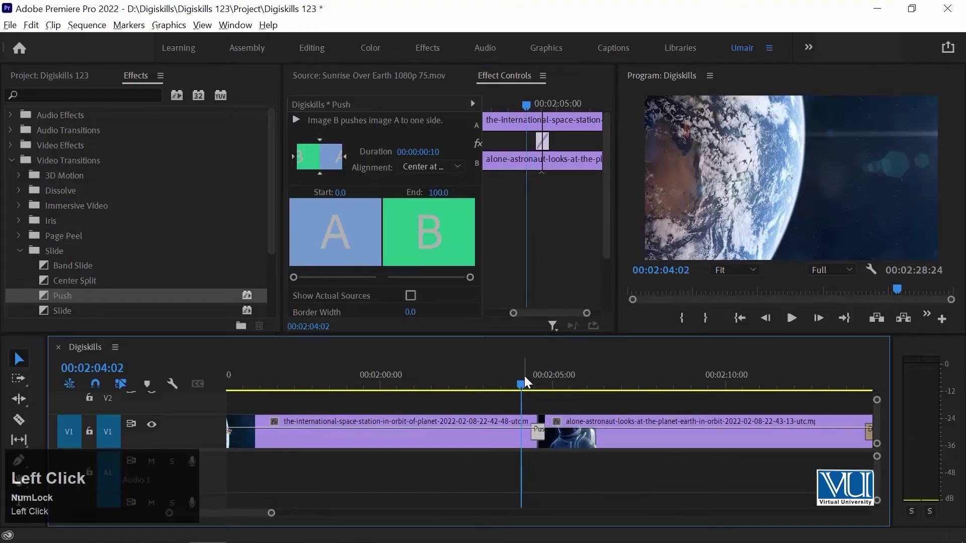
key("space")
key("space")
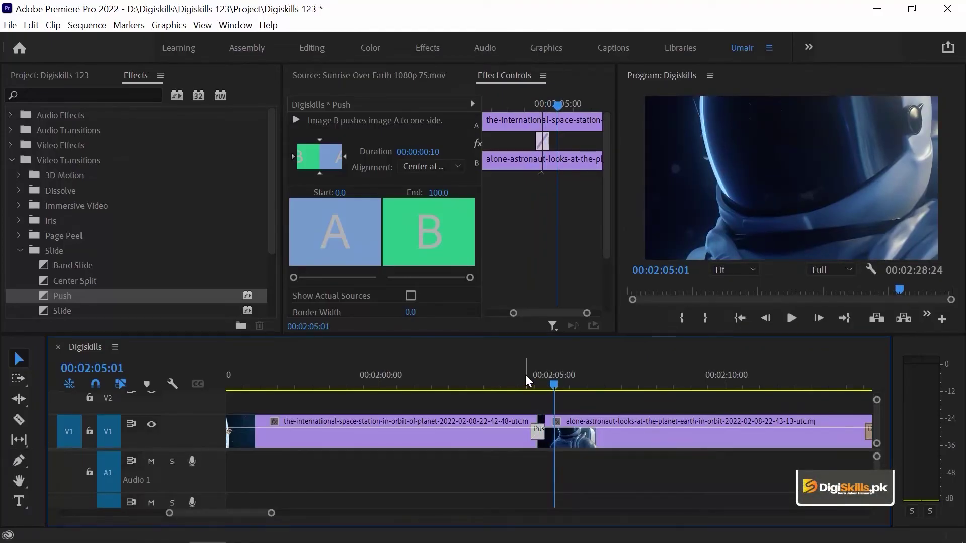
left_click(529, 372)
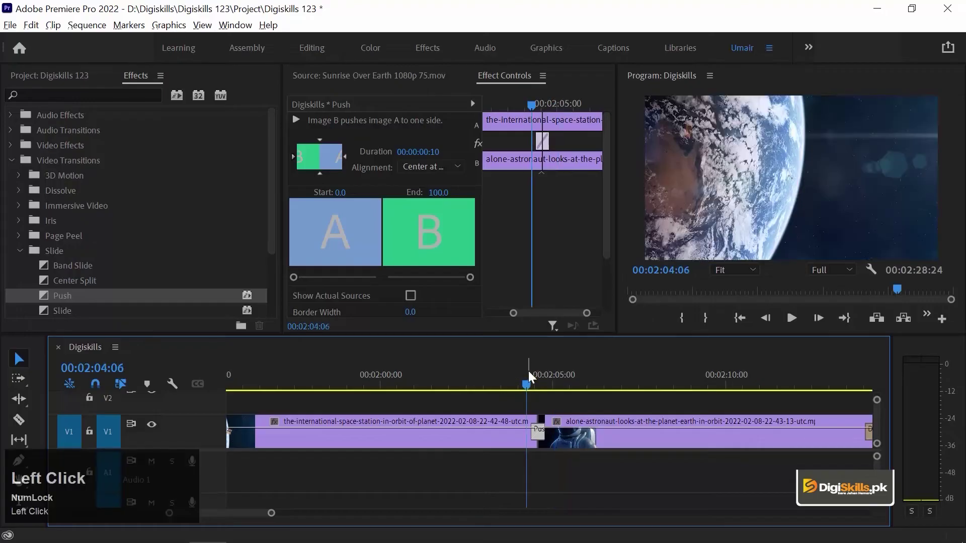
key("space")
key("space")
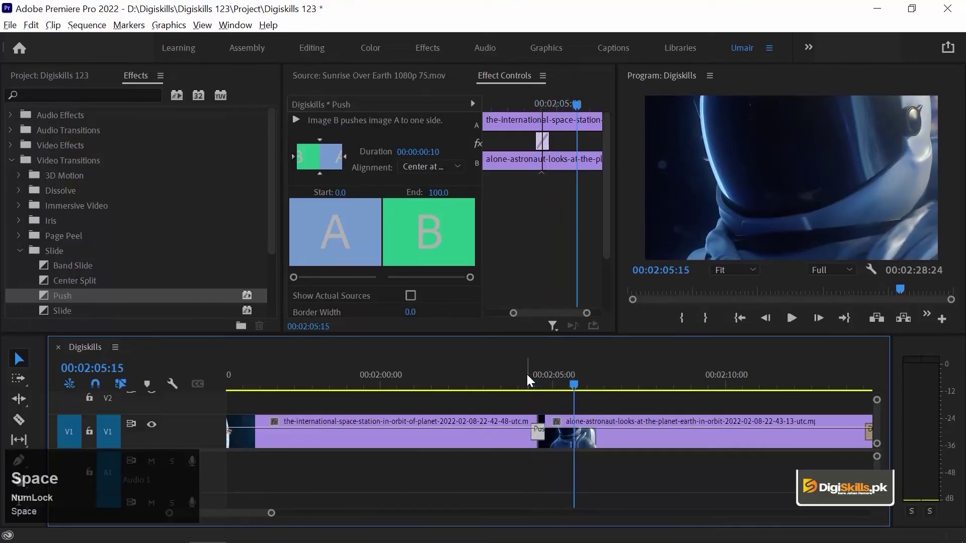
left_click(539, 372)
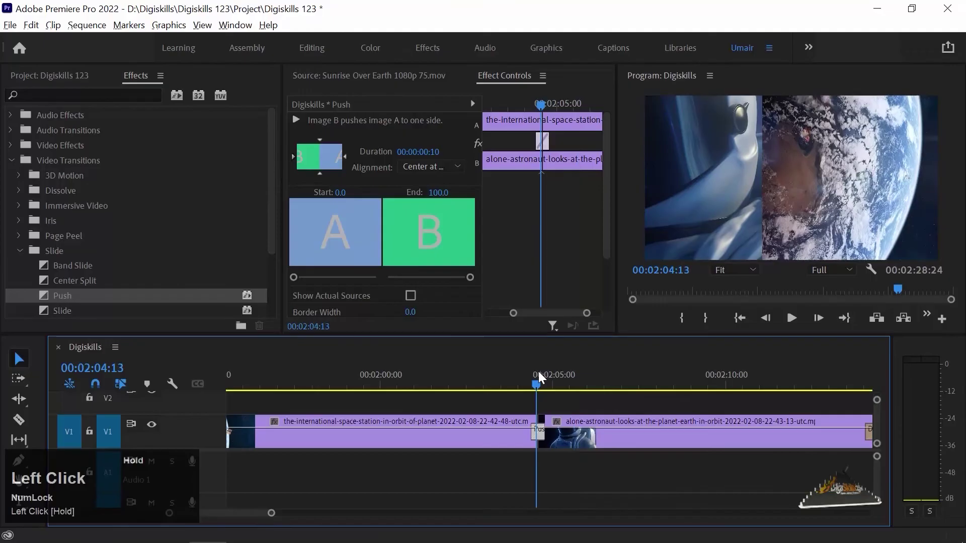
Step: Undo the Push transition's duration change, replay the transition and return the playhead to its start
key("ctrl+z")
left_click_drag(540, 376, 526, 377)
key("space")
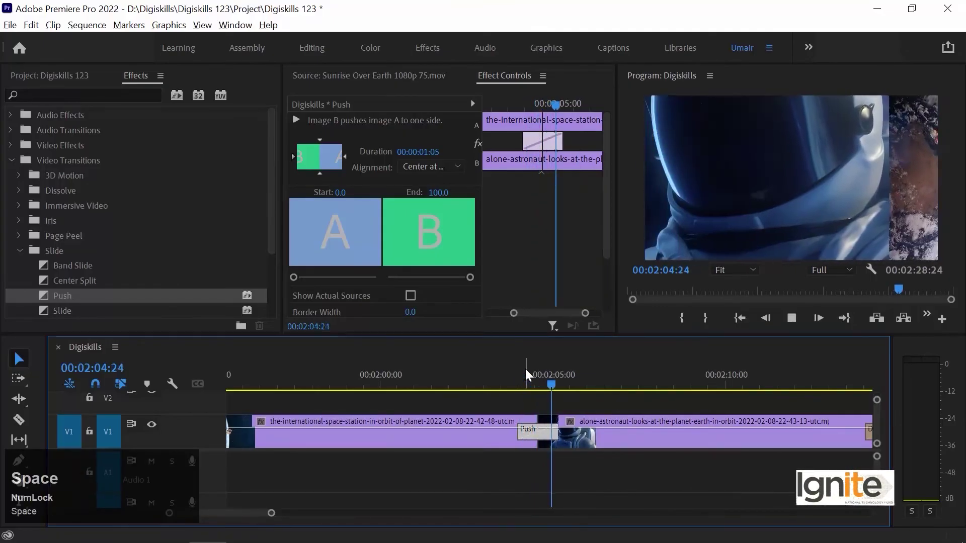
left_click(527, 370)
left_click(523, 374)
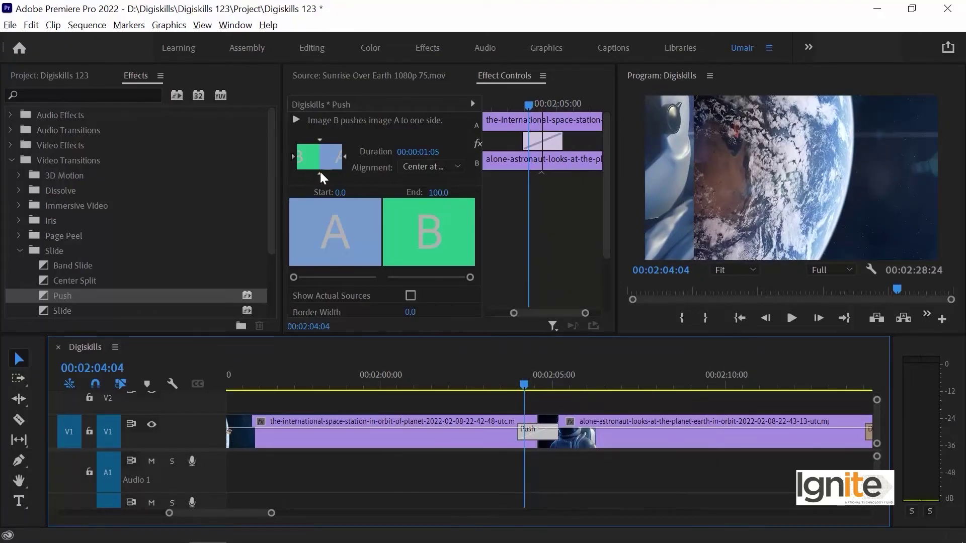
Step: Set the Push direction so the astronaut clip enters from the top of the frame, and play the transition
left_click(320, 140)
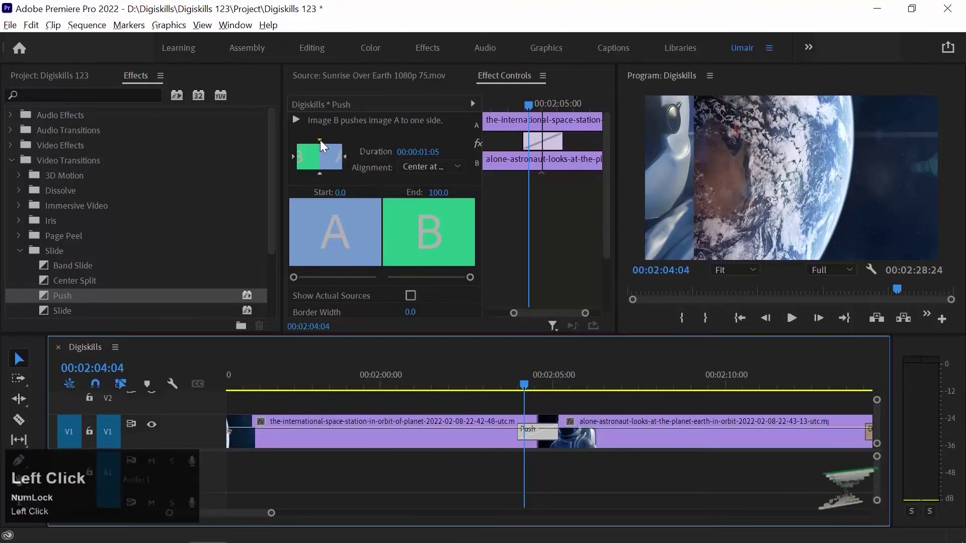
left_click_drag(521, 379, 518, 379)
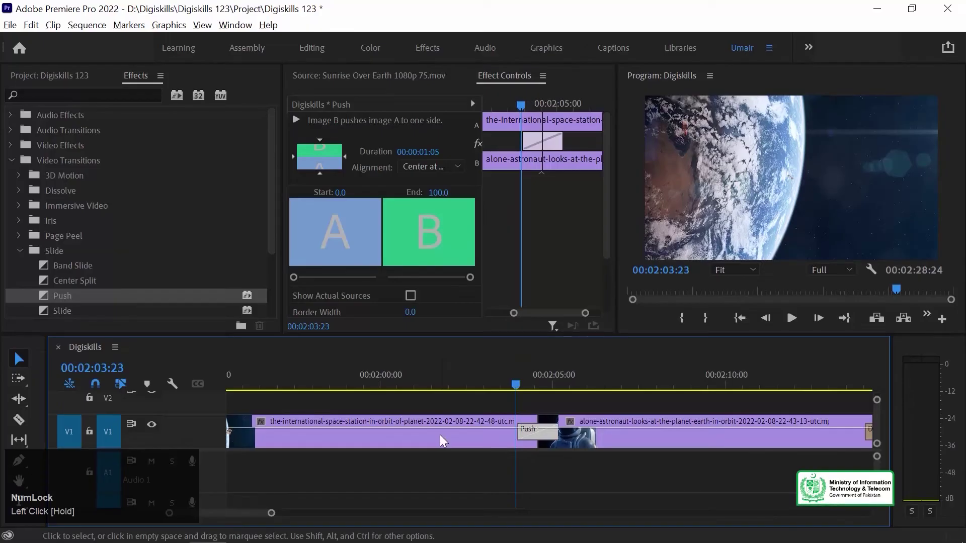
key("space")
key("space")
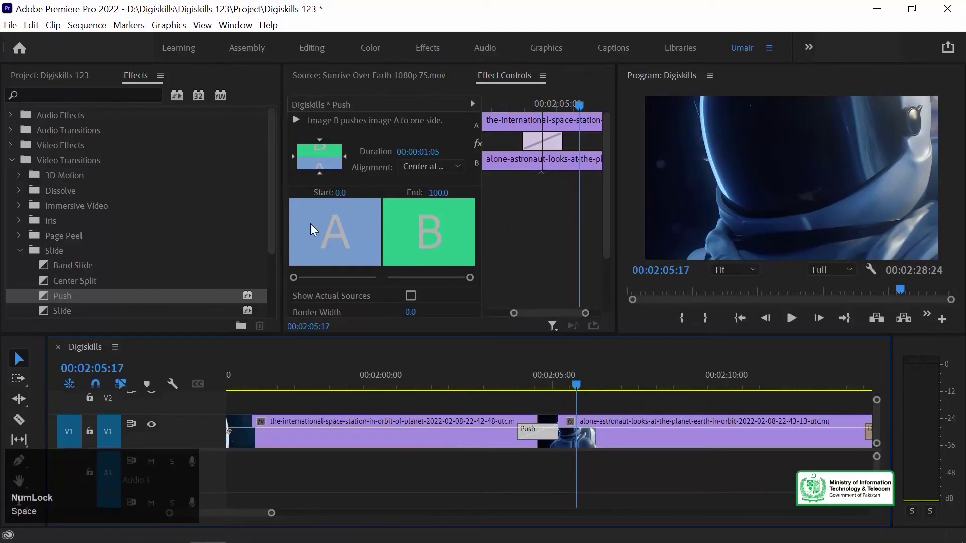
Step: Set the Push direction so the astronaut clip enters from the bottom of the frame, and play the transition
left_click(319, 173)
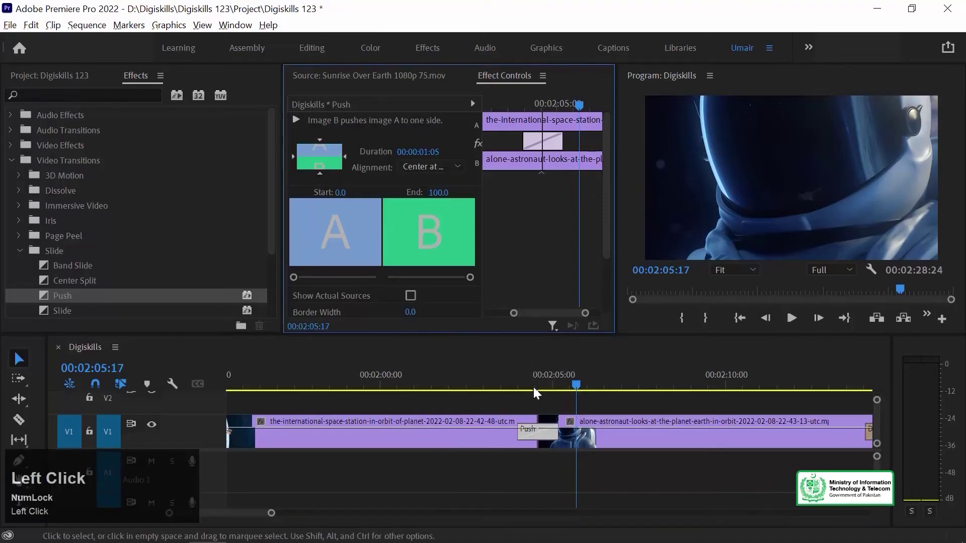
left_click(523, 375)
key("space")
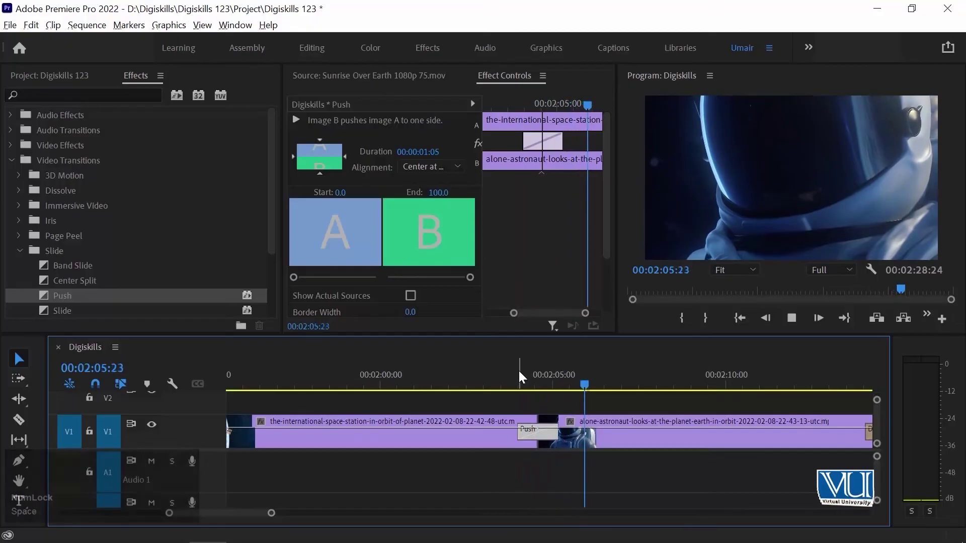
key("space")
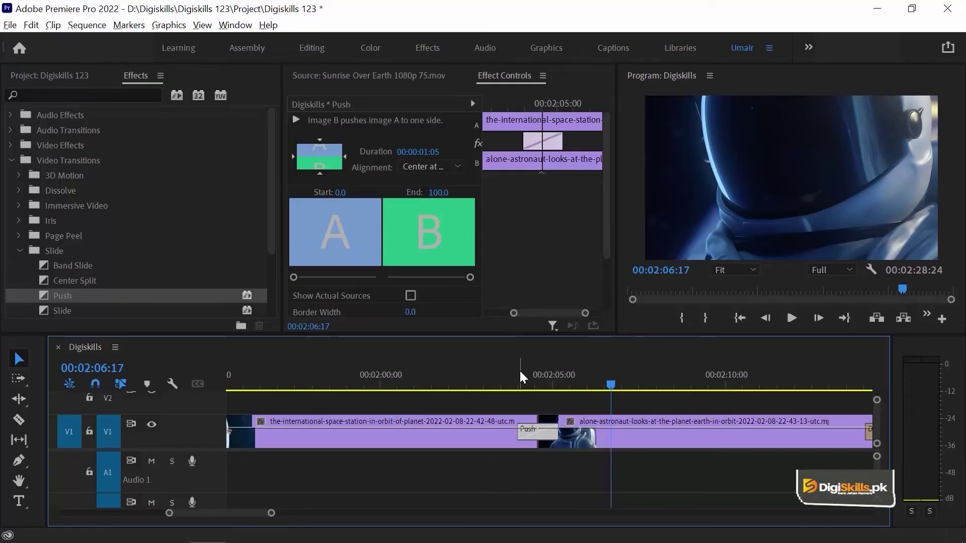
Step: Replace the Push transition between the space station and astronaut clips with a Clock Wipe
left_click(525, 367)
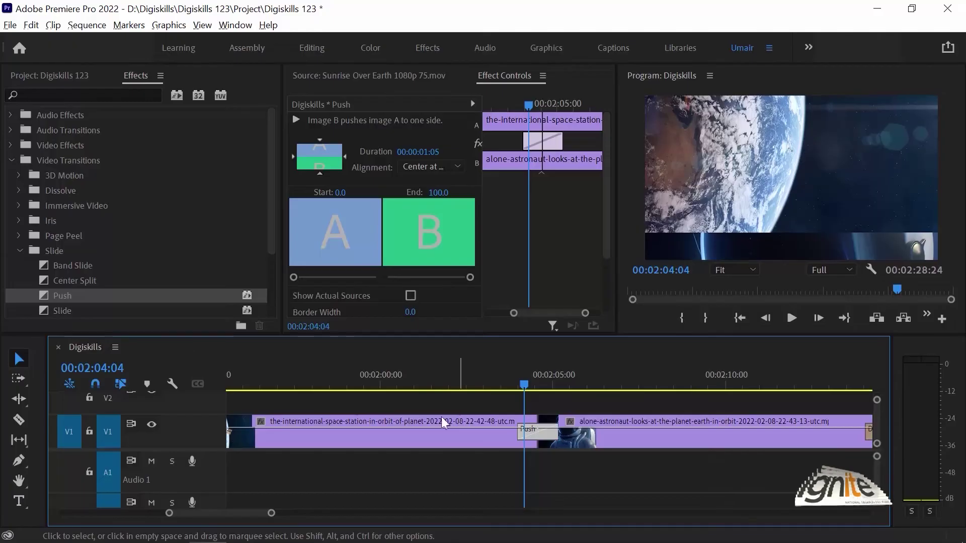
left_click(20, 250)
left_click(19, 267)
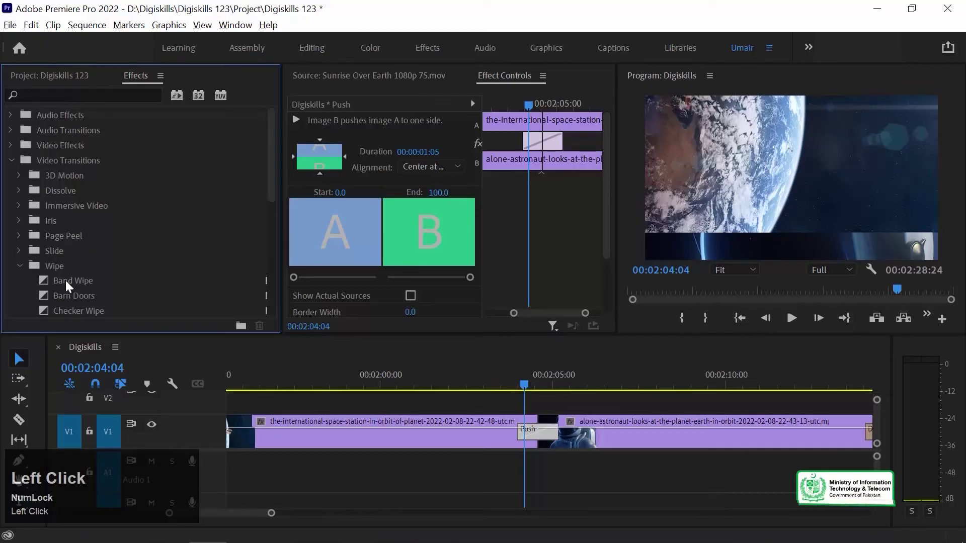
scroll(100, 278, "down", 1)
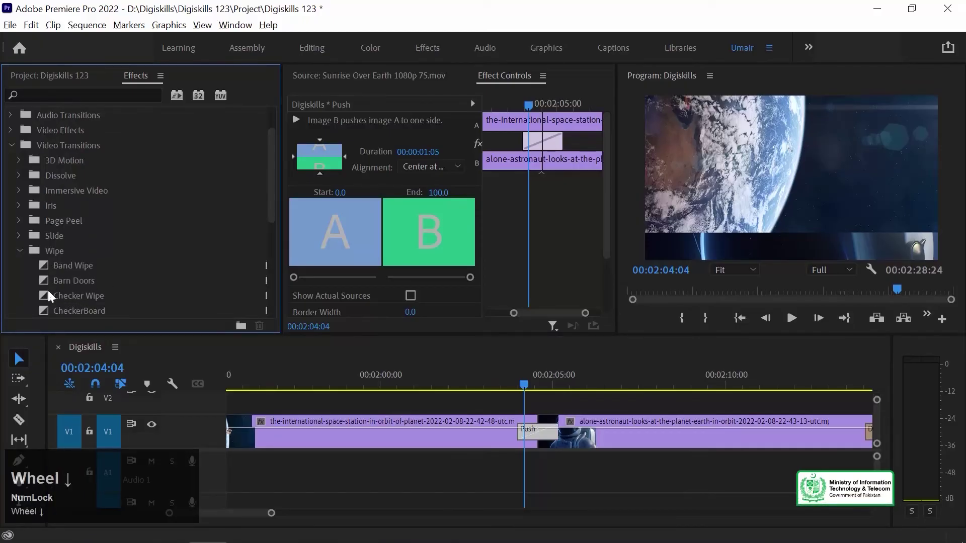
scroll(61, 293, "down", 1)
left_click(44, 312)
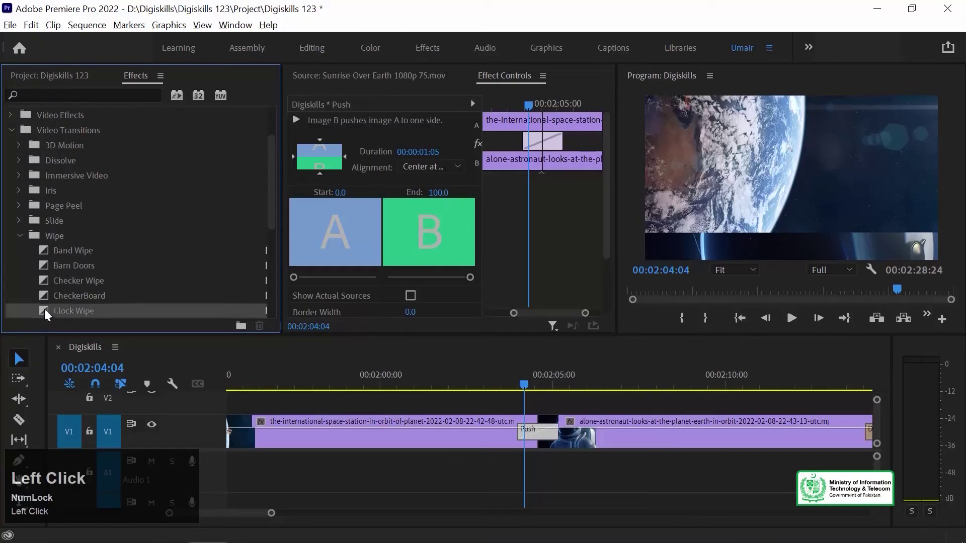
left_click_drag(562, 433, 559, 433)
Step: Play the Clock Wipe from its start and return the playhead to the beginning of the transition
left_click_drag(523, 382, 517, 378)
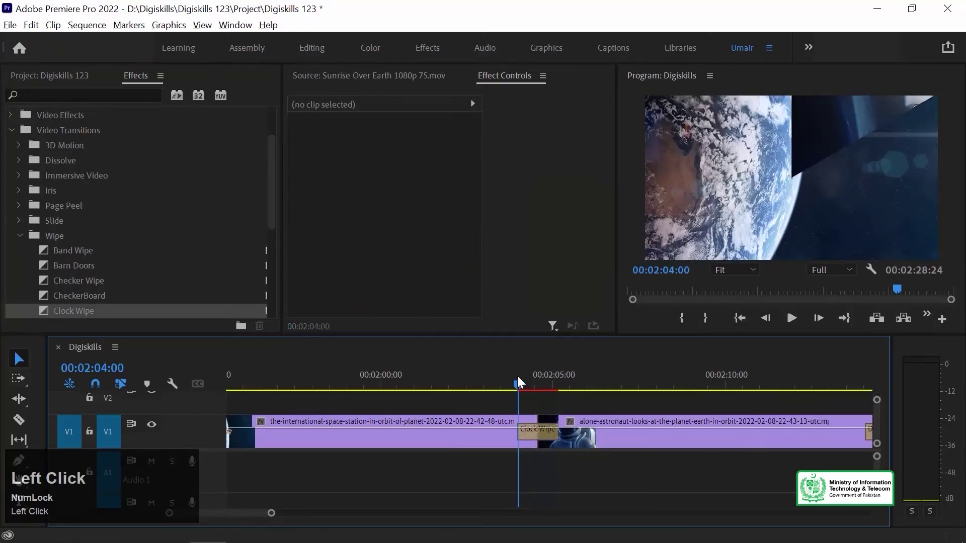
key("space")
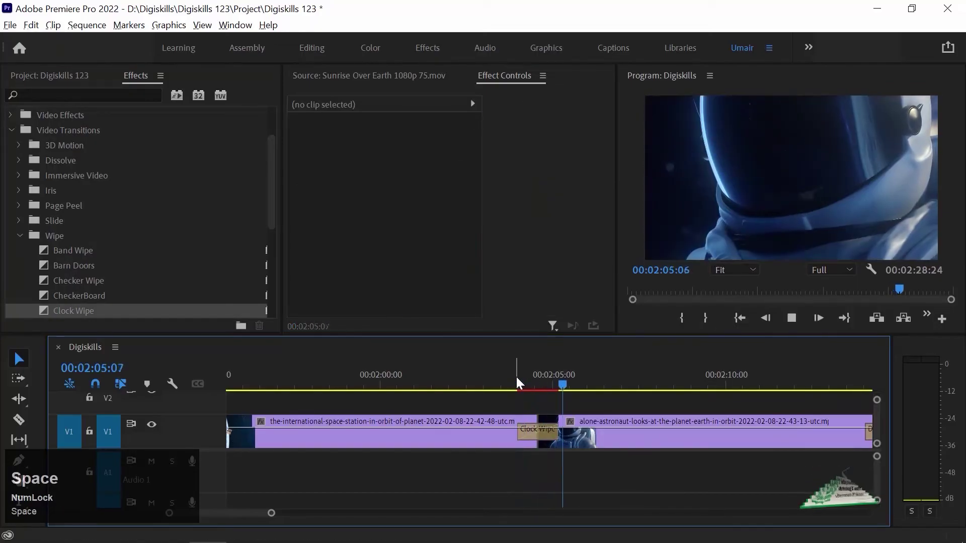
mouse_move(525, 376)
left_mouse_down()
mouse_move(560, 373)
mouse_move(516, 377)
left_mouse_up()
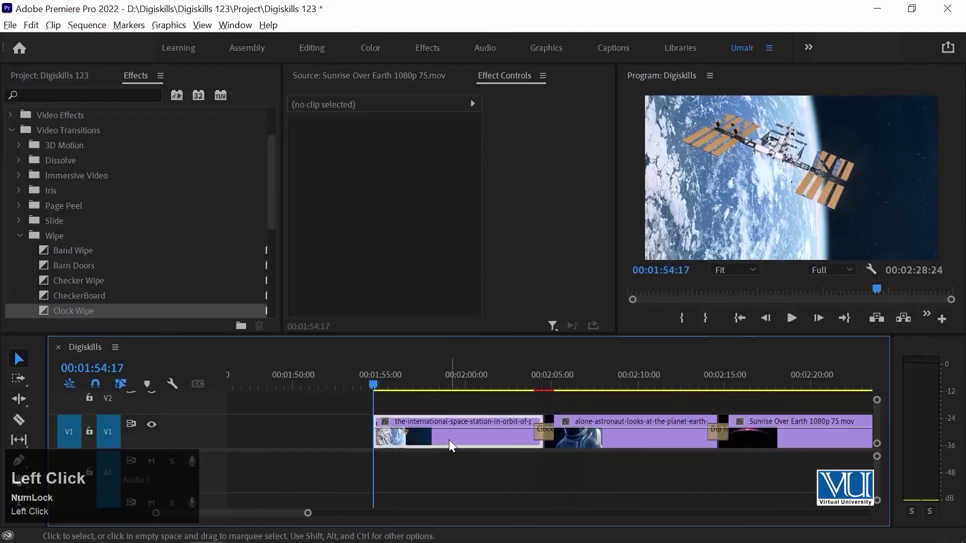
Step: Shift the space station clip earlier on V1, leaving a gap before the astronaut clip, and place the playhead at its start
left_click(431, 440)
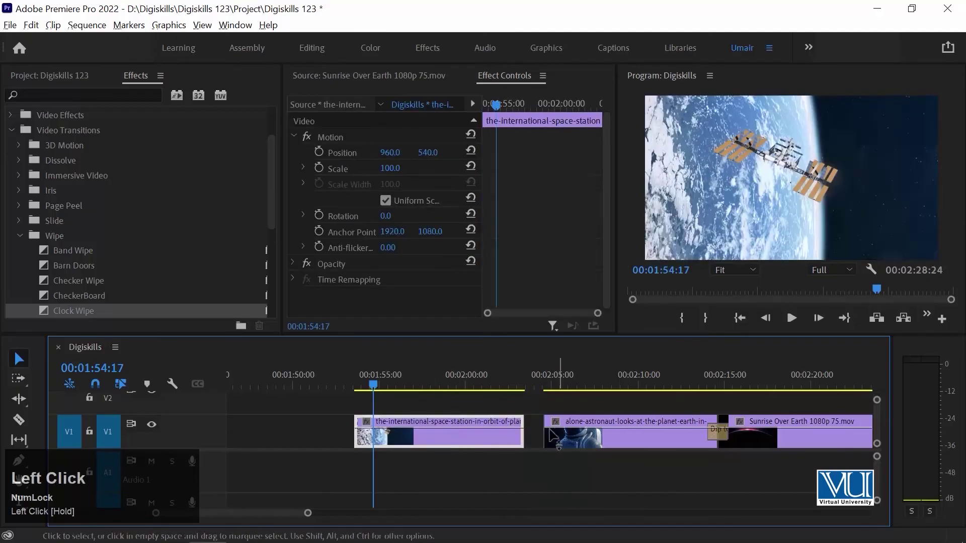
key("Up")
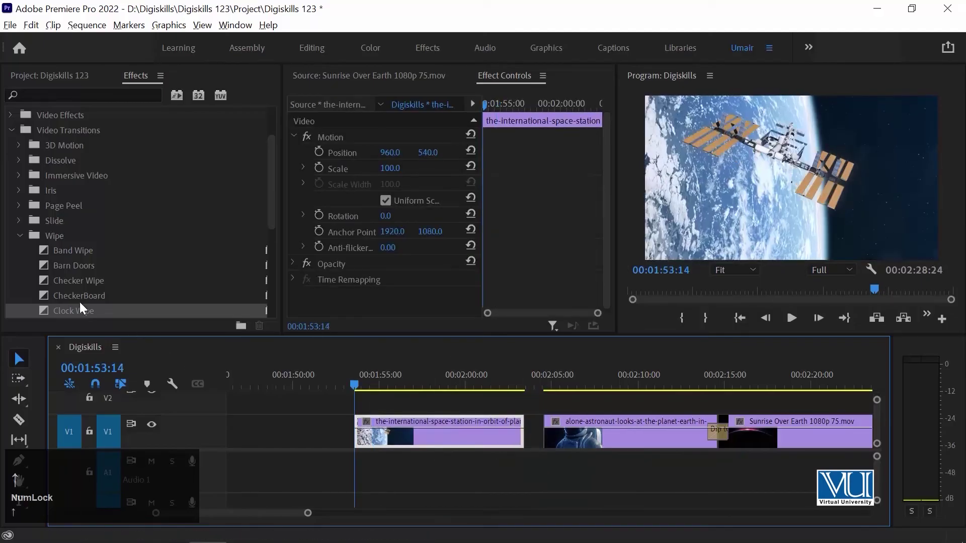
Step: Add a Clock Wipe to the start of the space station clip and play it
left_click_drag(80, 307, 362, 433)
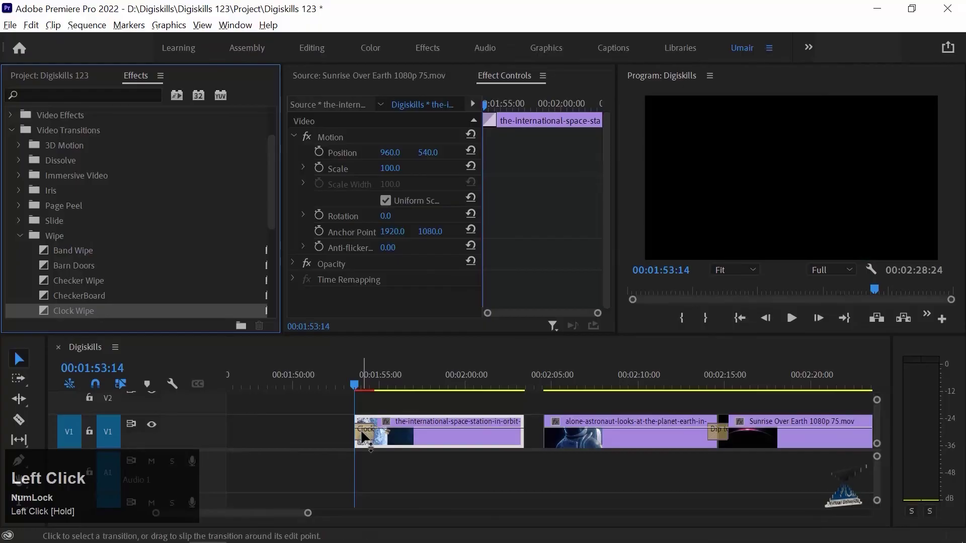
key("space")
key("space")
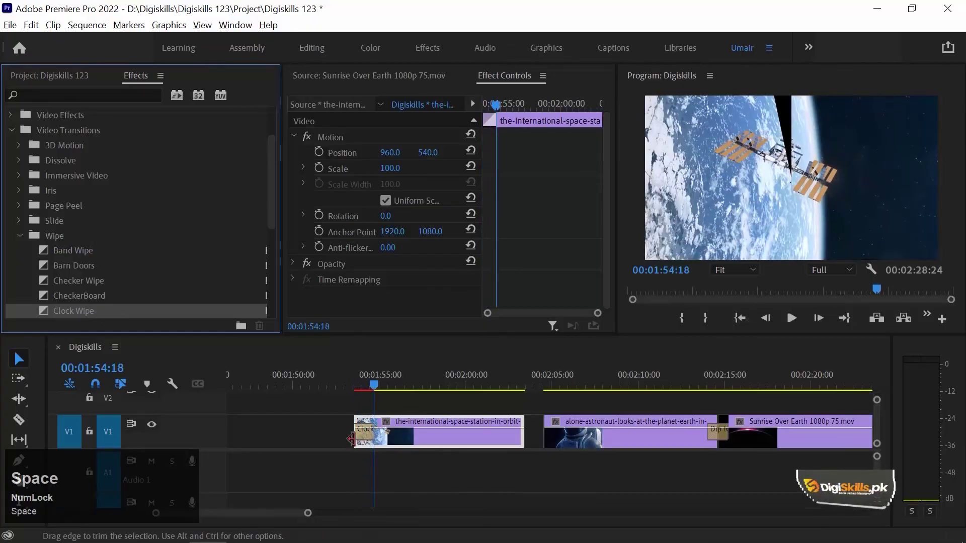
Step: Add a Clock Wipe to the end of the space station clip and play the transitions at both ends
left_click_drag(38, 308, 524, 445)
left_click_drag(363, 374, 355, 372)
key("space")
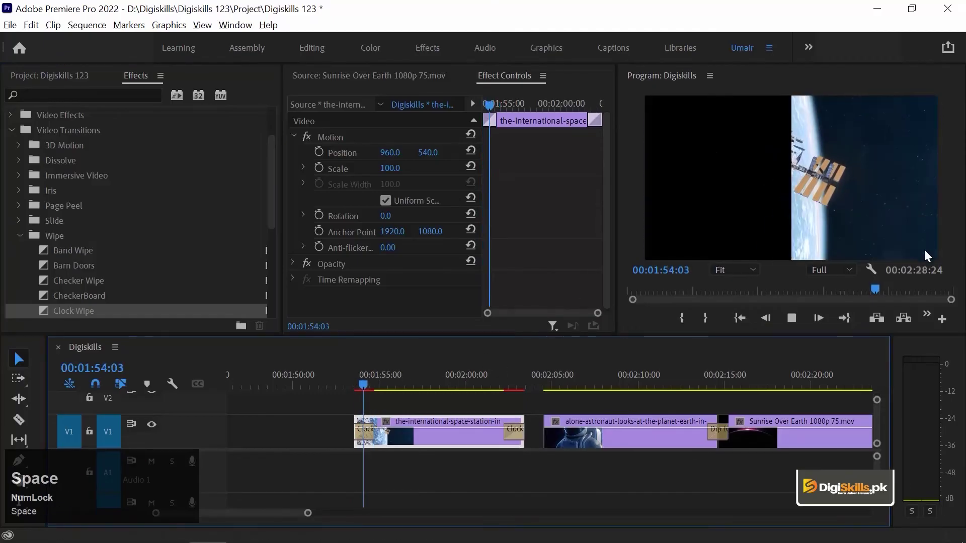
left_click(503, 372)
key("space")
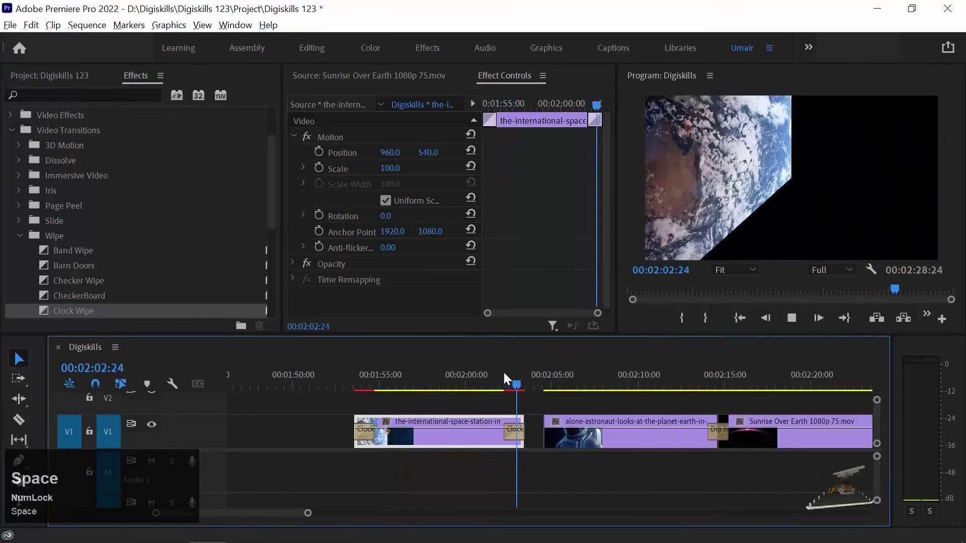
Step: Stop playback and undo the Clock Wipes at both ends of the space station clip
key("space")
key("ctrl+z")
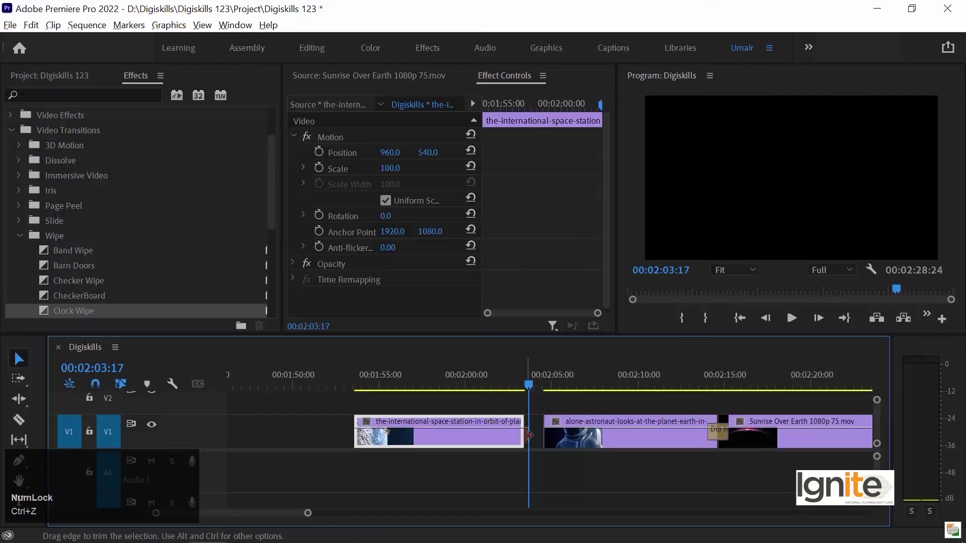
Step: Apply a Cross Dissolve to the end of the space station clip and play the fade-out
left_click(16, 160)
left_click_drag(54, 192, 522, 431)
left_click(503, 377)
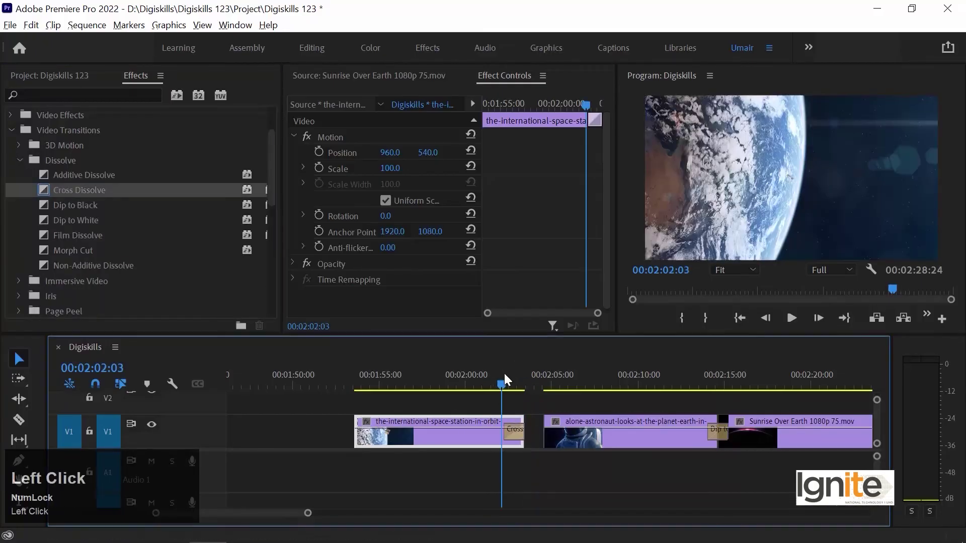
key("space")
key("space")
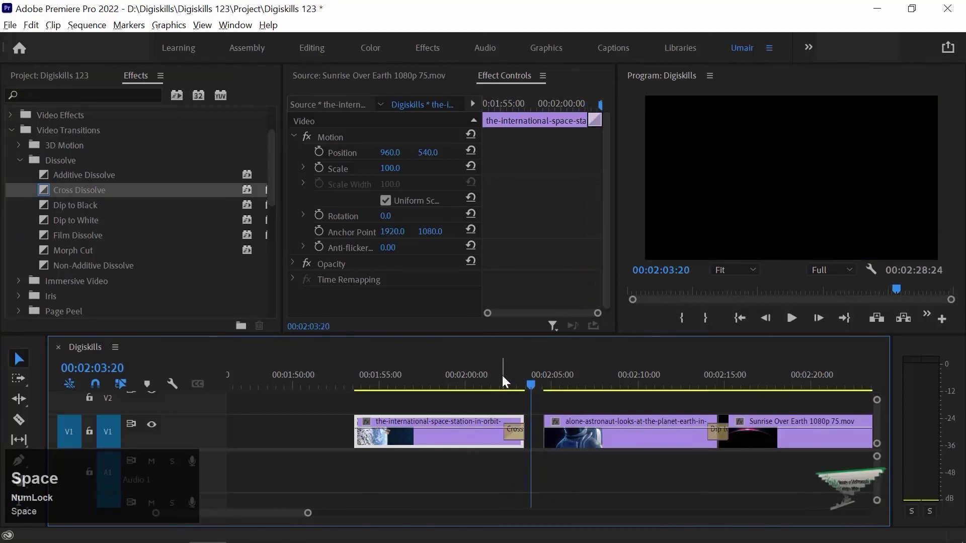
Step: Apply a Cross Dissolve to the start of the space station clip and play the fade-in
key("Up")
key("Up")
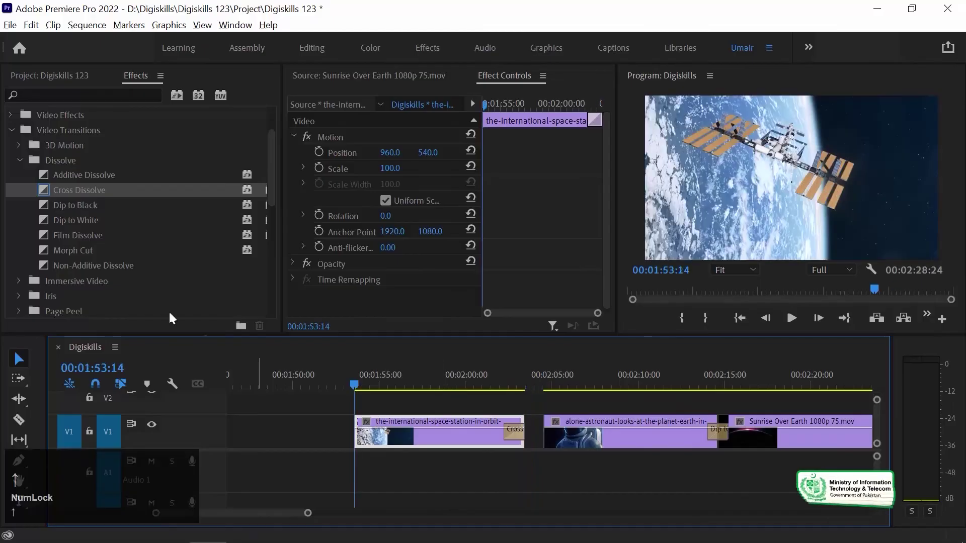
left_click_drag(47, 192, 370, 435)
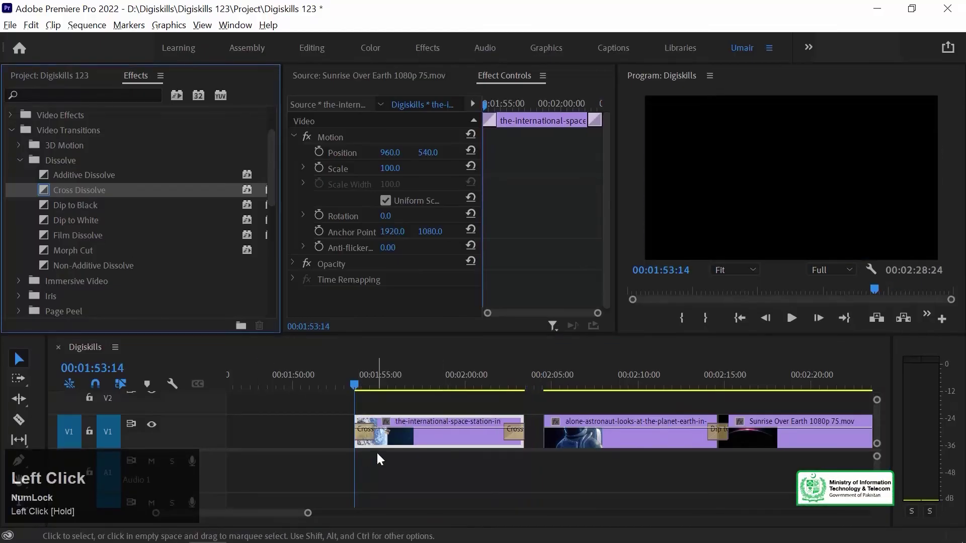
key("space")
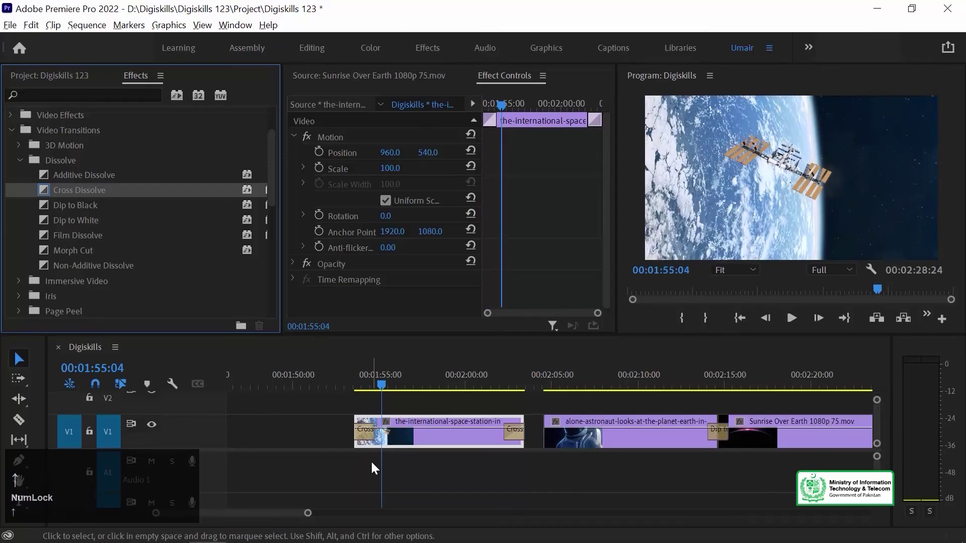
left_click(351, 373)
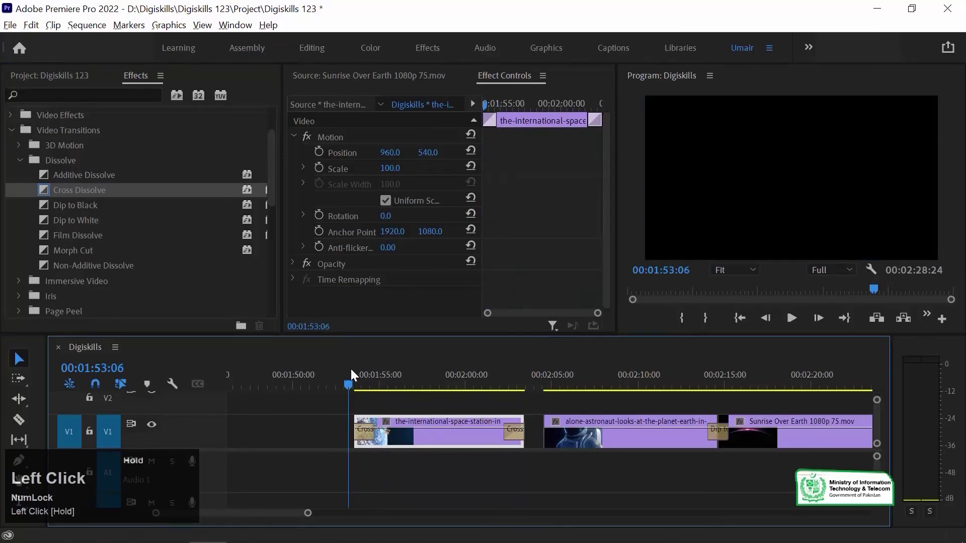
key("space")
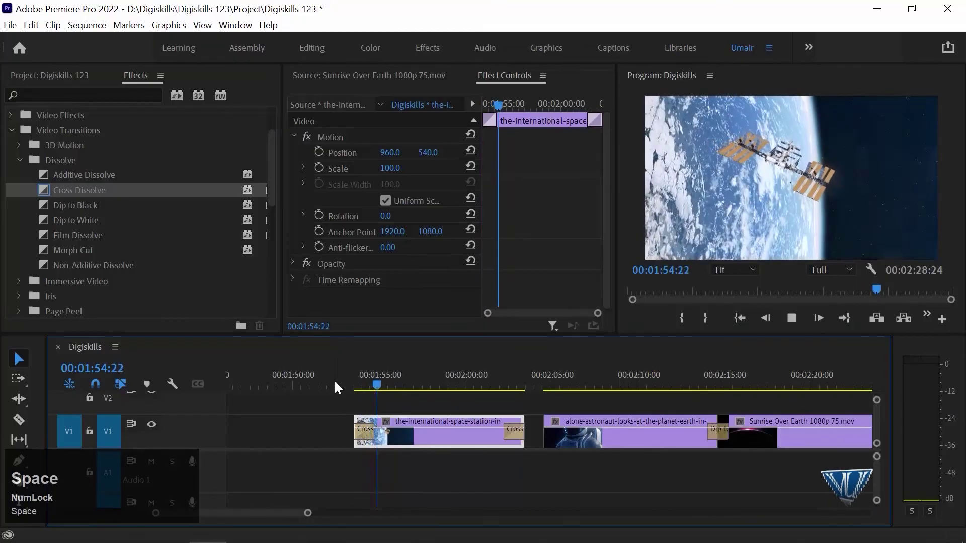
key("space")
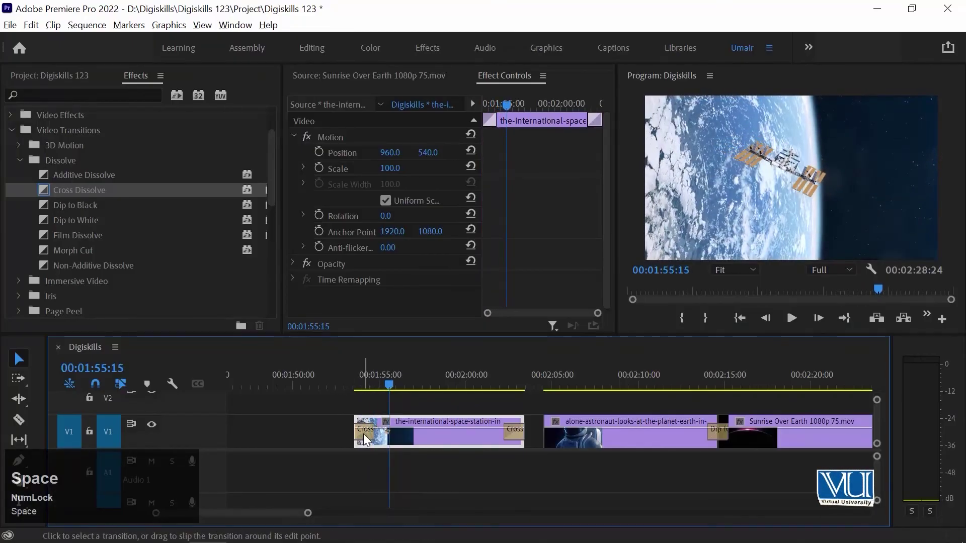
Step: Set the duration of the Cross Dissolve at the space station clip's start to 00:00:01:20 and play it
left_click(363, 432)
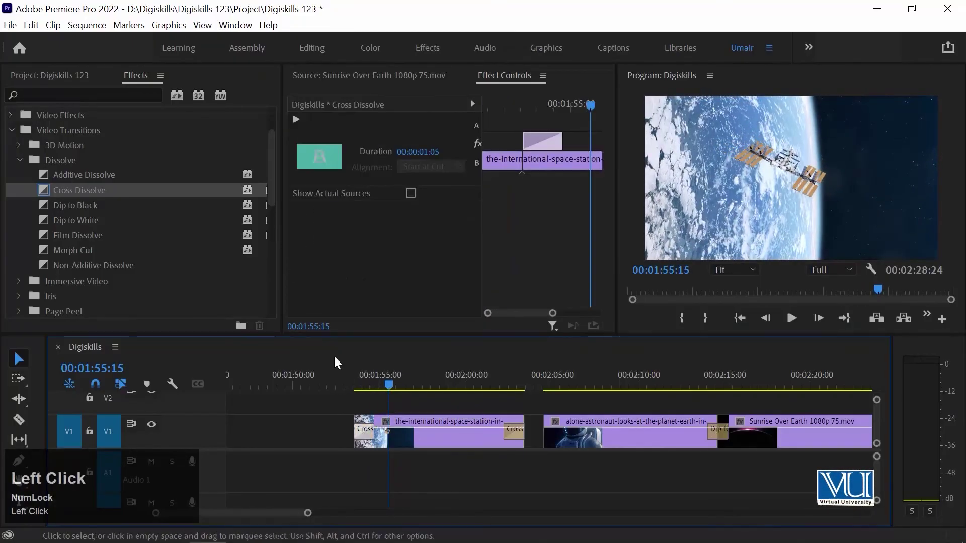
left_click(427, 152)
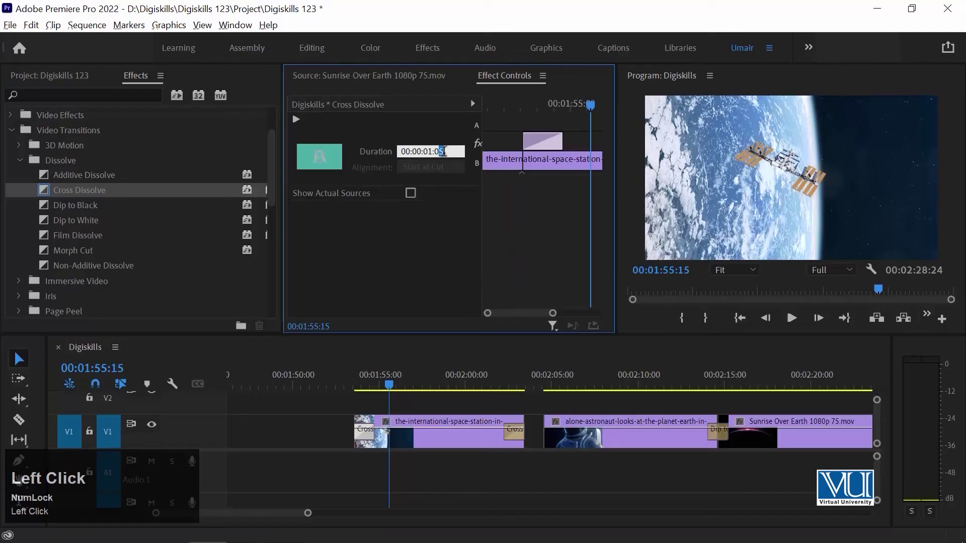
key("BackSpace")
key("BackSpace")
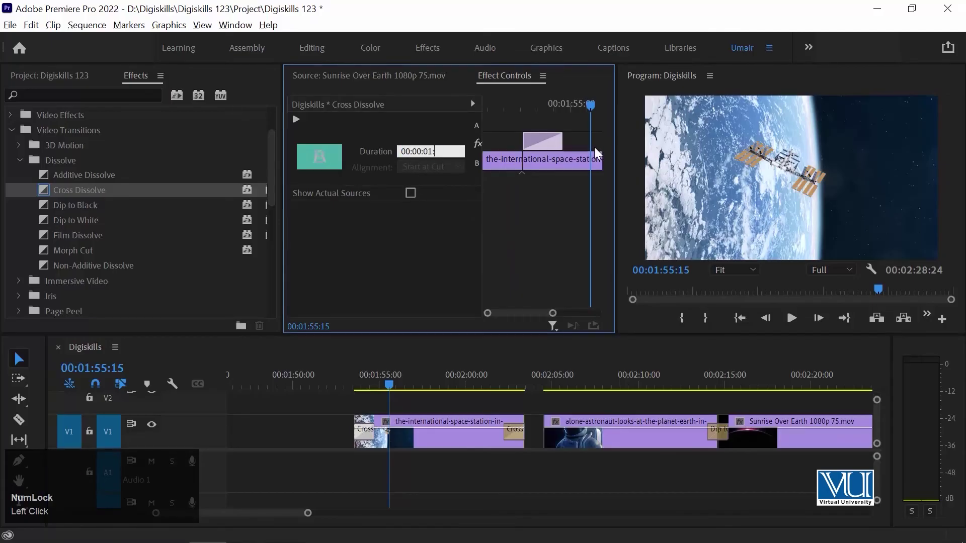
type("20")
key("Return")
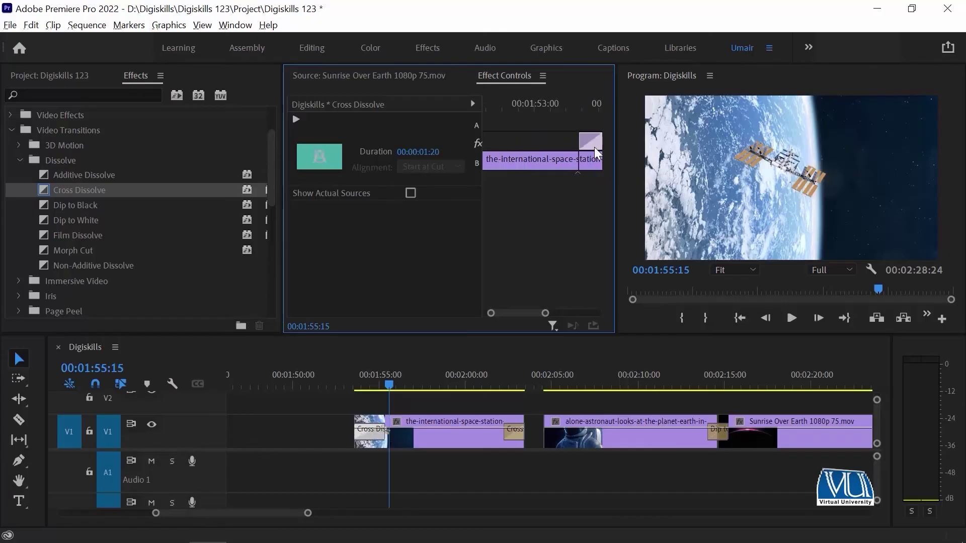
left_click(356, 375)
key("space")
key("space")
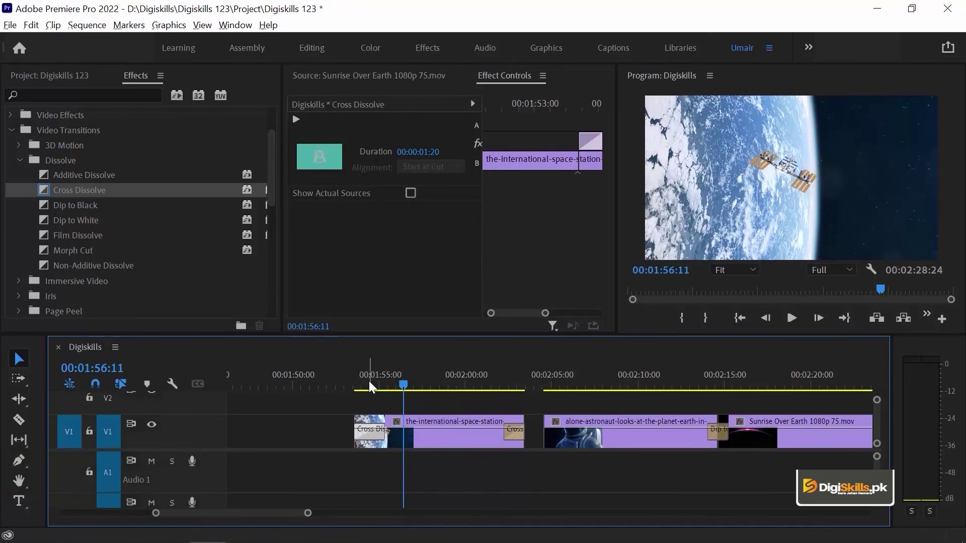
left_click(371, 433)
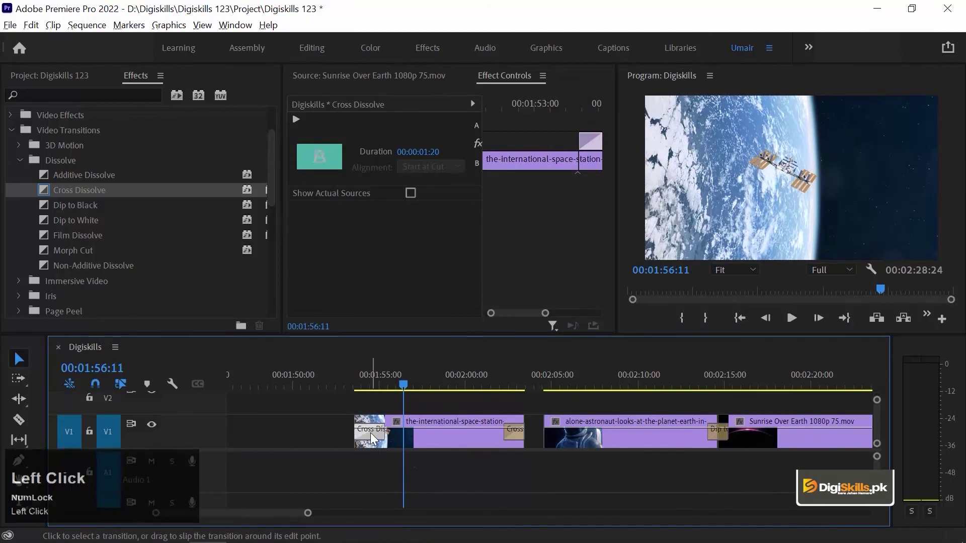
double_click(370, 432)
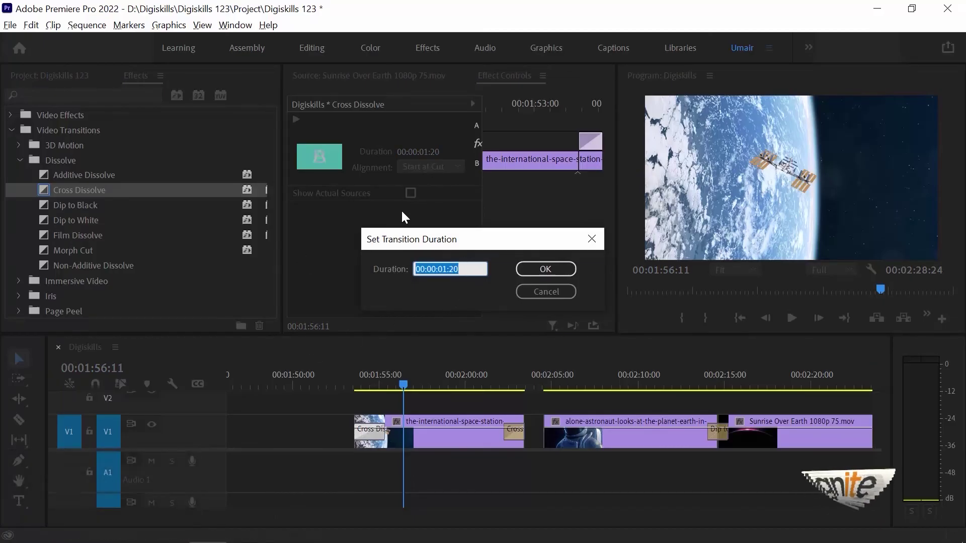
left_click(521, 291)
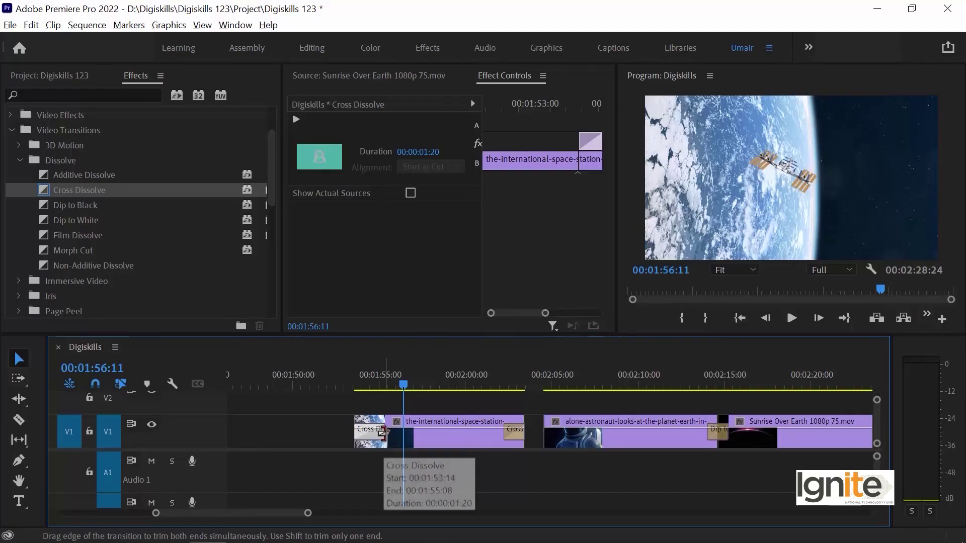
Step: Extend the Cross Dissolve at the space station clip's start to about 00:00:05:13 and play the clip through its fade-out
left_click_drag(385, 434, 429, 442)
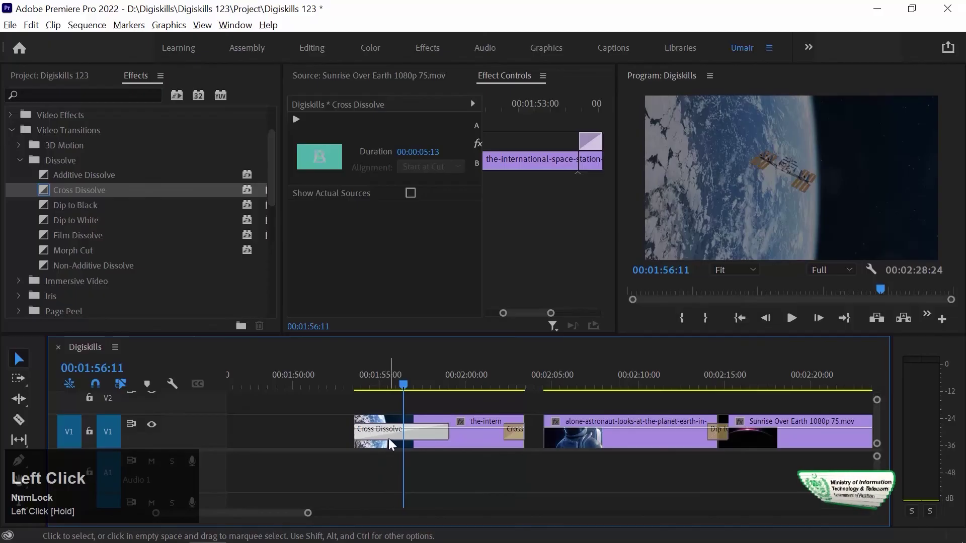
left_click_drag(384, 379, 355, 384)
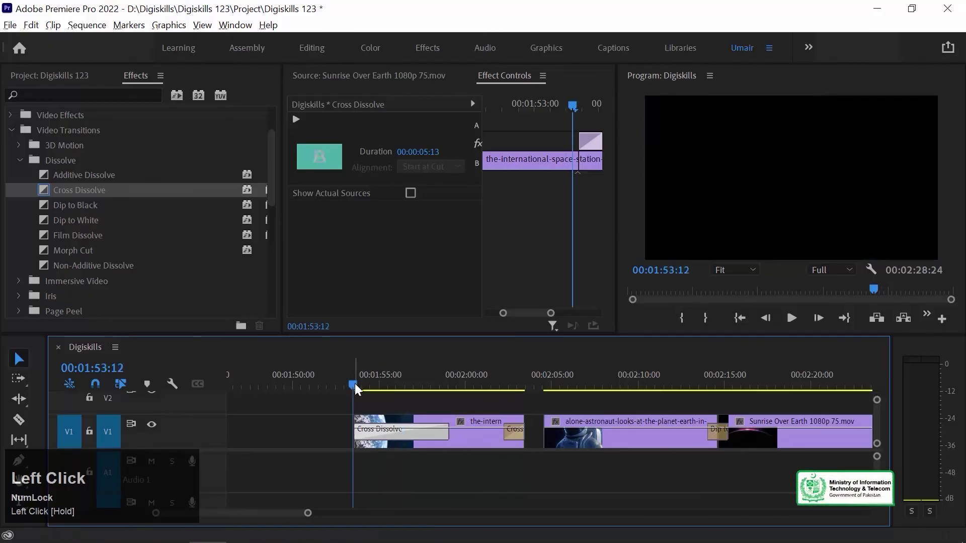
key("space")
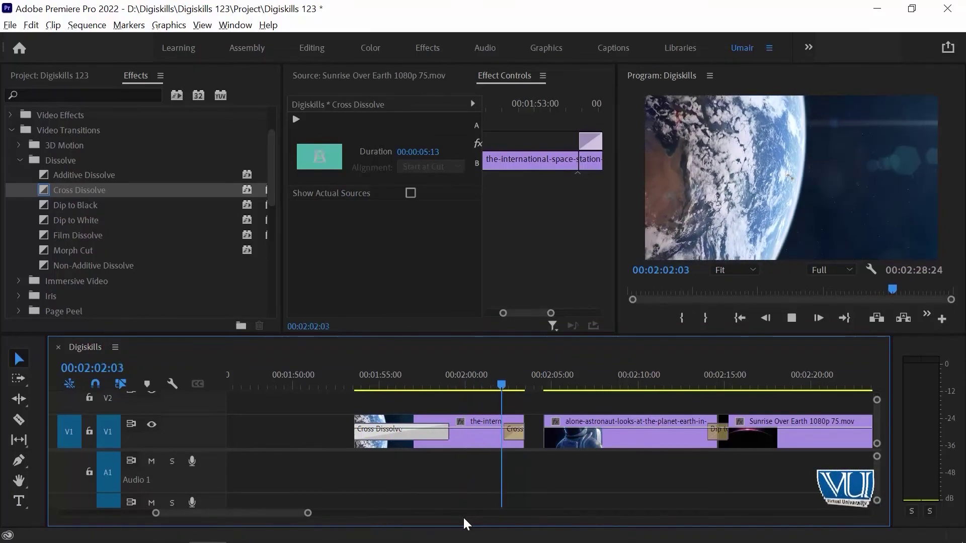
key("space")
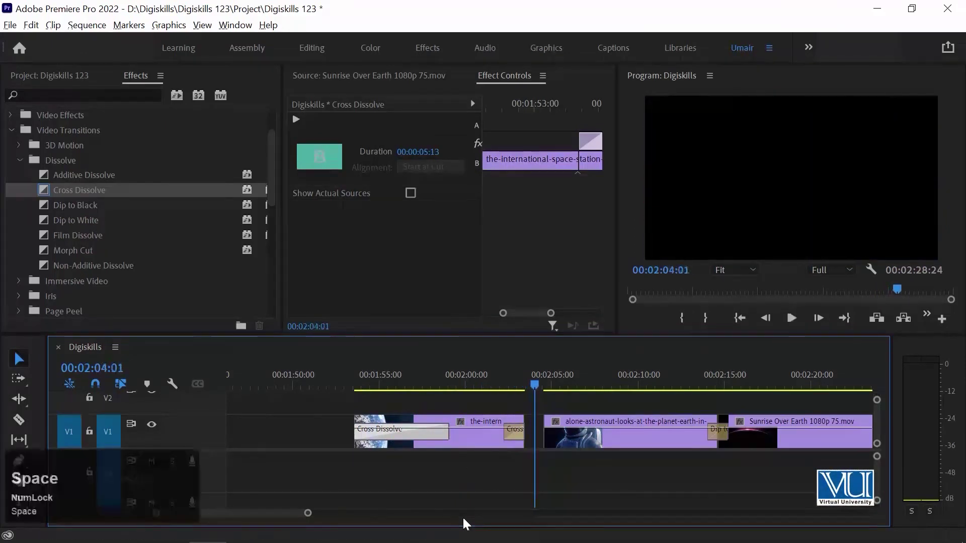